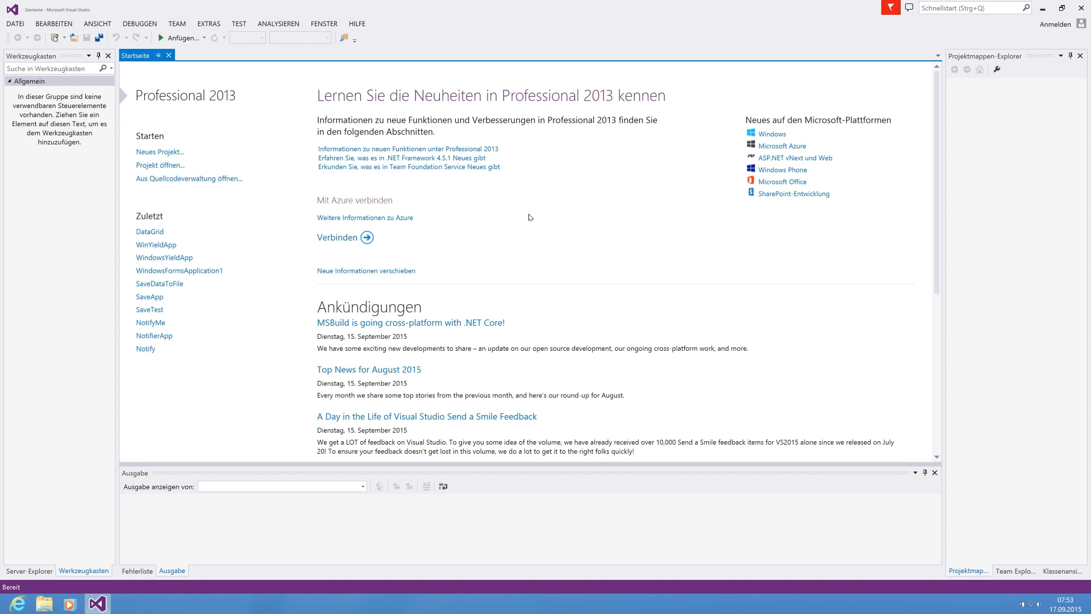
# Create a new Windows Forms application project named DataGridViewDemo
pyautogui.click(15, 22)
pyautogui.click(282, 40)
pyautogui.doubleClick(450, 411)
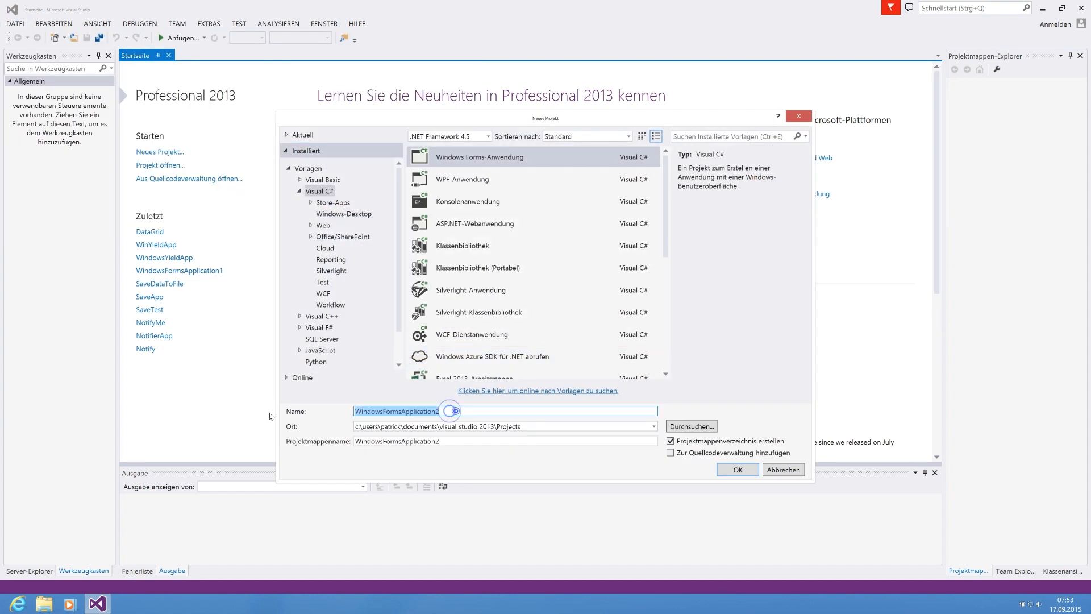
pyautogui.write('DataGrid')
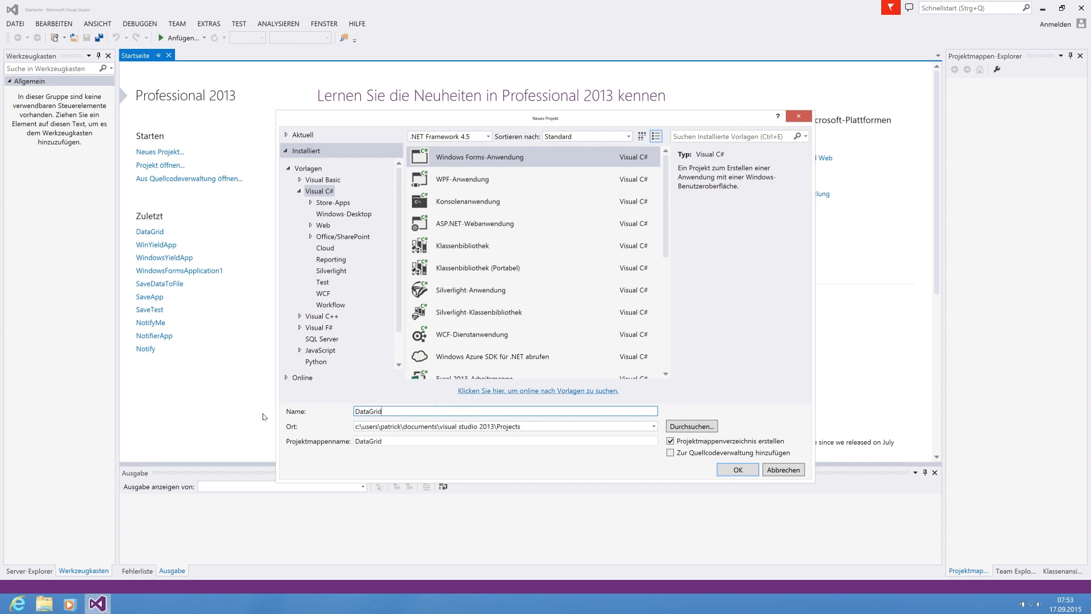
pyautogui.write('View')
pyautogui.press('BackSpace')
pyautogui.press('BackSpace')
pyautogui.press('BackSpace')
pyautogui.write('ewDemo')
pyautogui.click(486, 162)
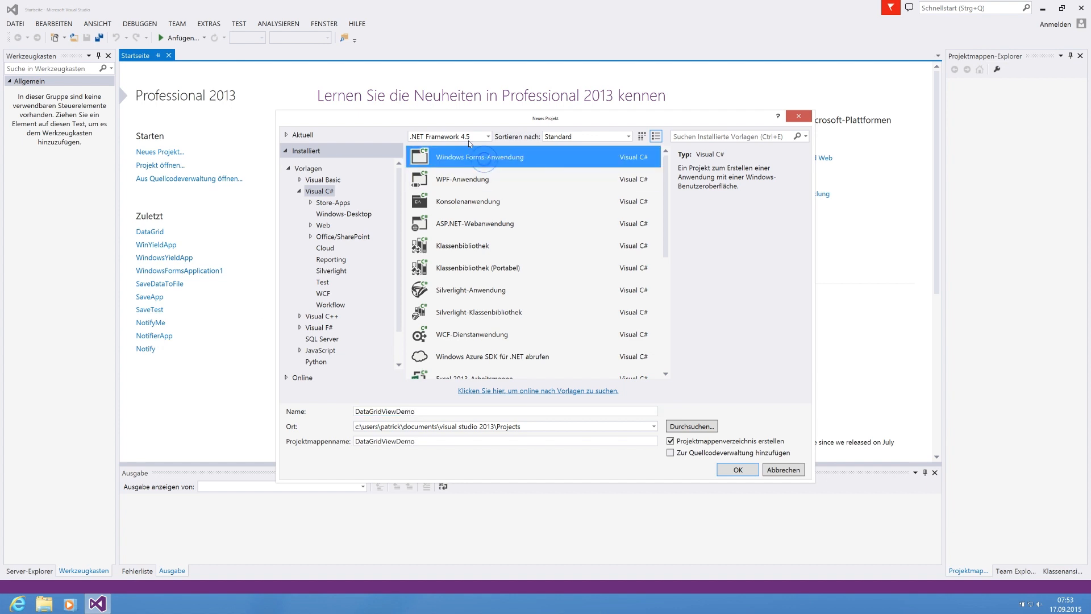
pyautogui.click(739, 470)
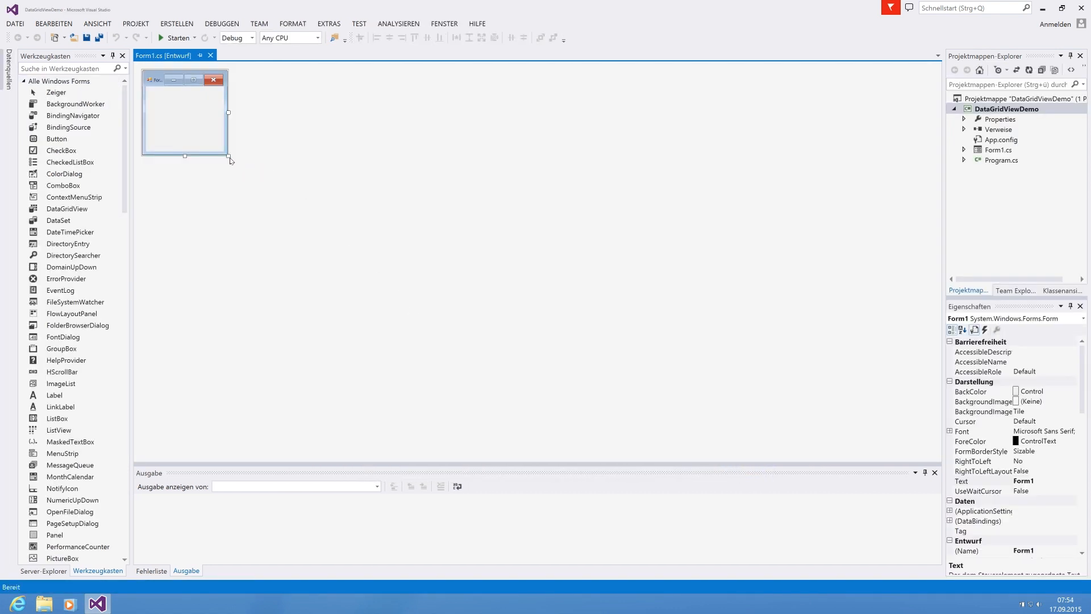
# Enlarge Form1 and place a DataGridView from the Toolbox onto it, stretched larger
pyautogui.moveTo(228, 155); pyautogui.dragTo(375, 197)
pyautogui.click(69, 68)
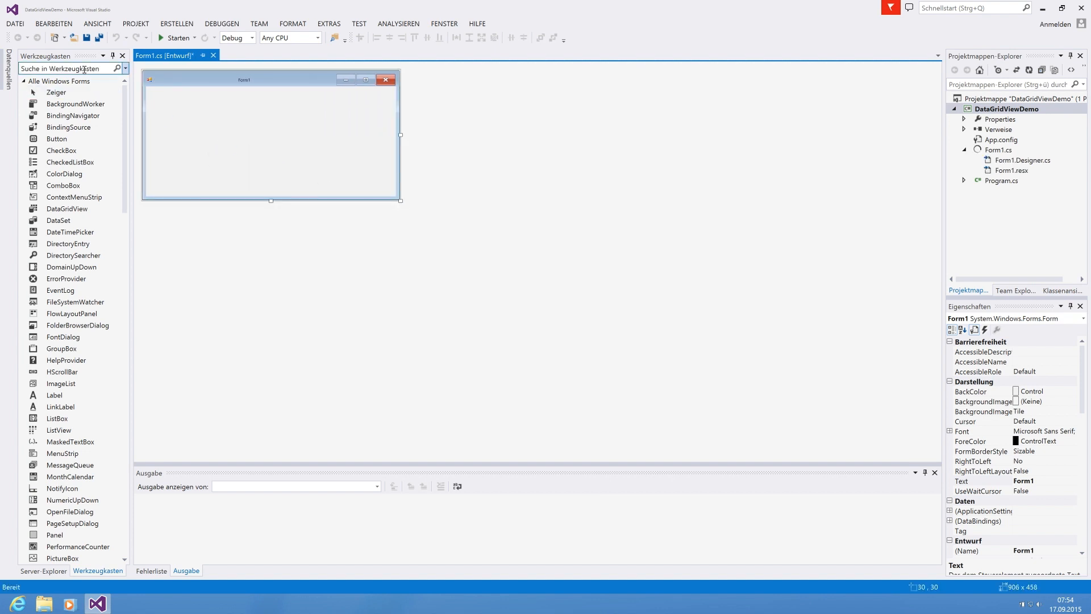
pyautogui.write('data')
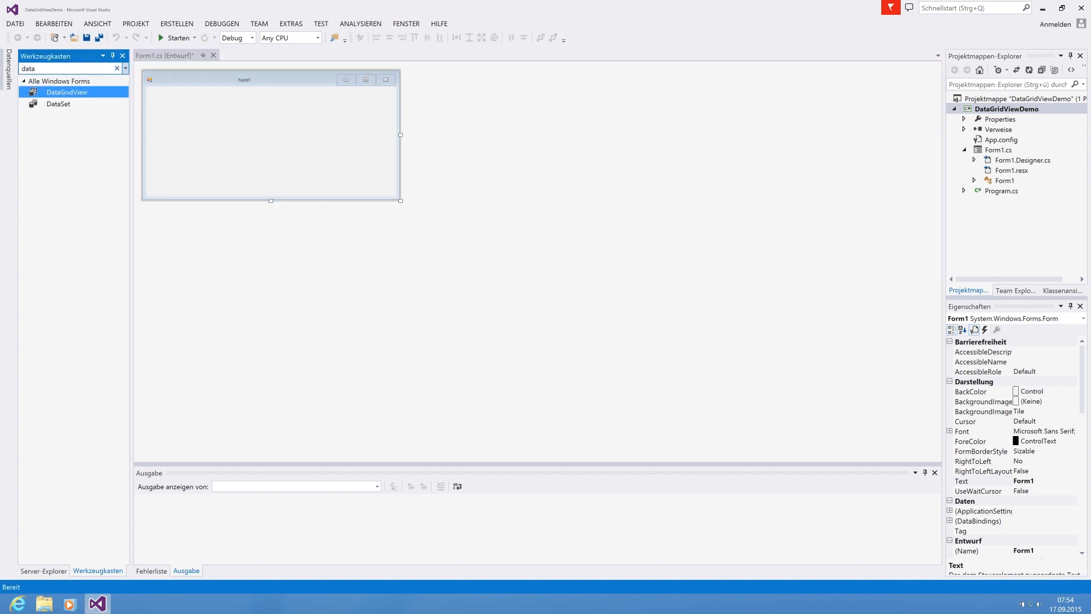
pyautogui.moveTo(58, 93)
pyautogui.mouseDown()
pyautogui.moveTo(161, 103)
pyautogui.moveTo(154, 93)
pyautogui.mouseUp()
pyautogui.click(205, 142)
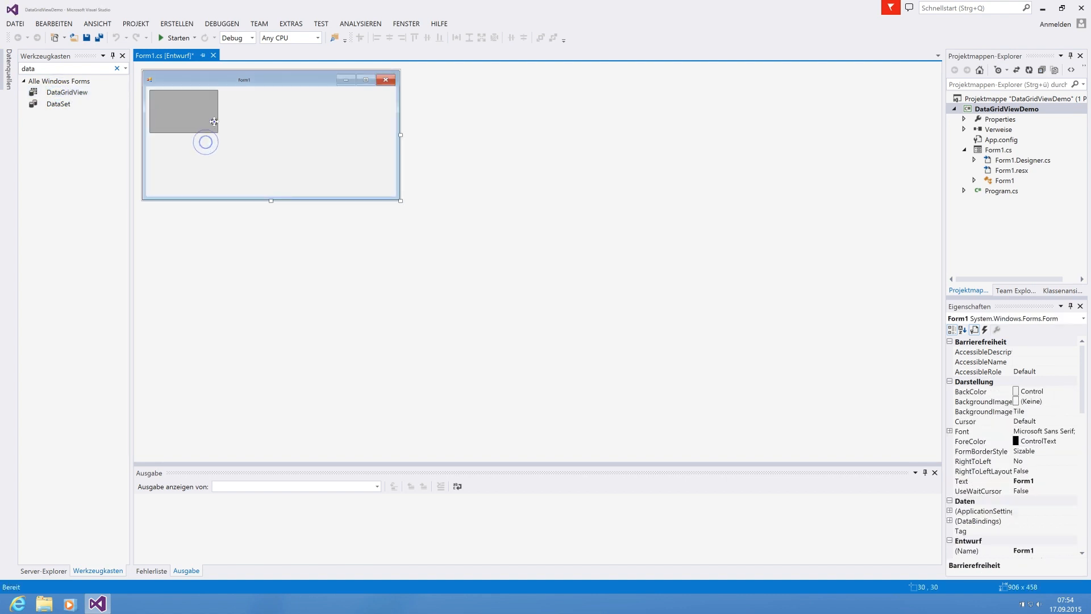
pyautogui.click(214, 122)
pyautogui.moveTo(218, 132); pyautogui.dragTo(331, 168)
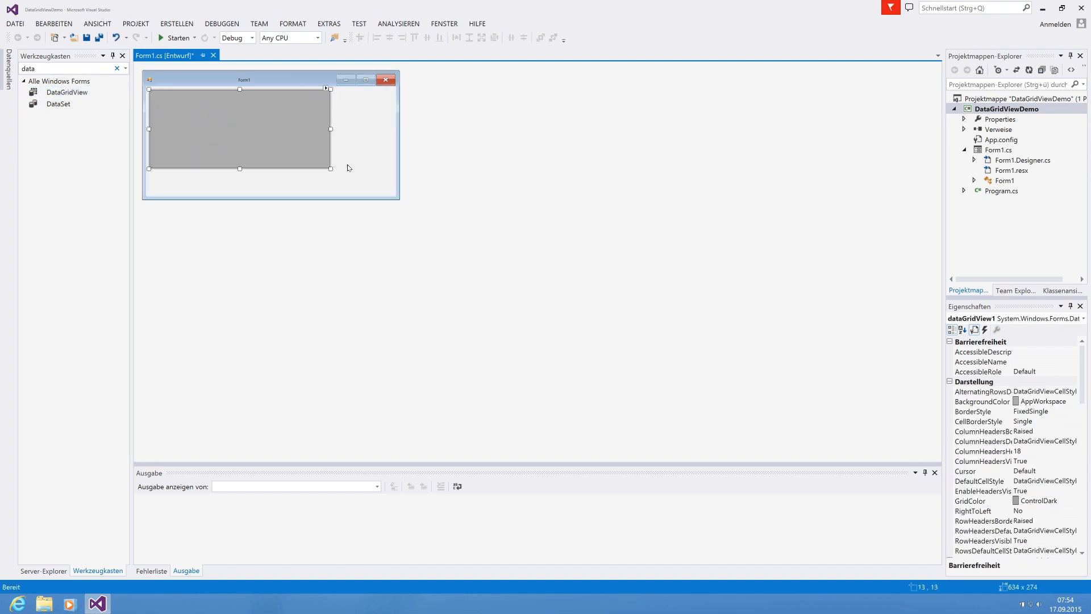
pyautogui.moveTo(330, 167); pyautogui.dragTo(374, 184)
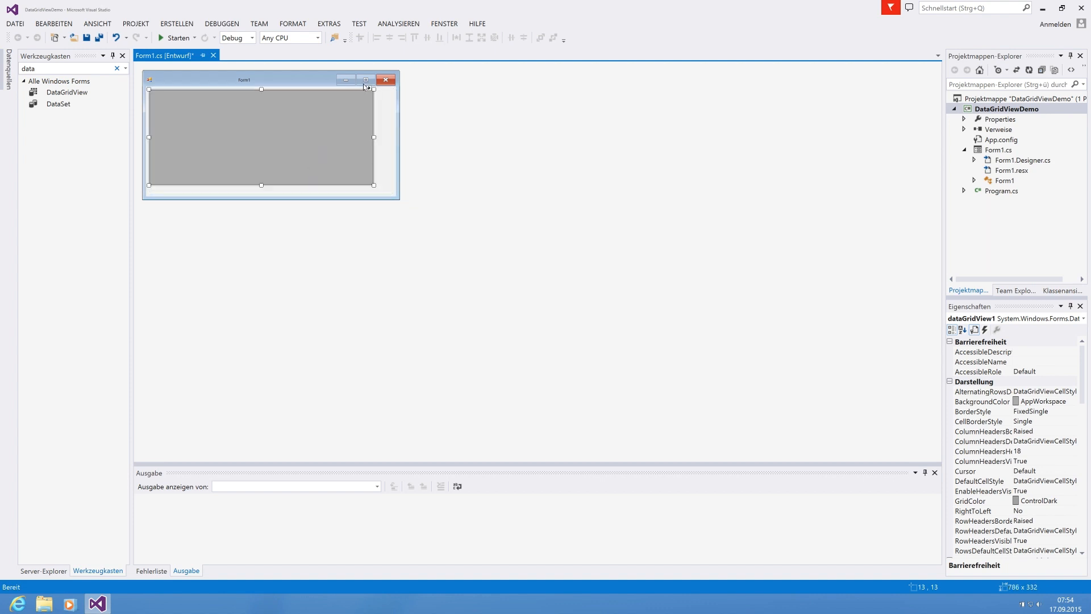
# Dock the DataGridView in its parent container so it fills the whole form
pyautogui.click(366, 90)
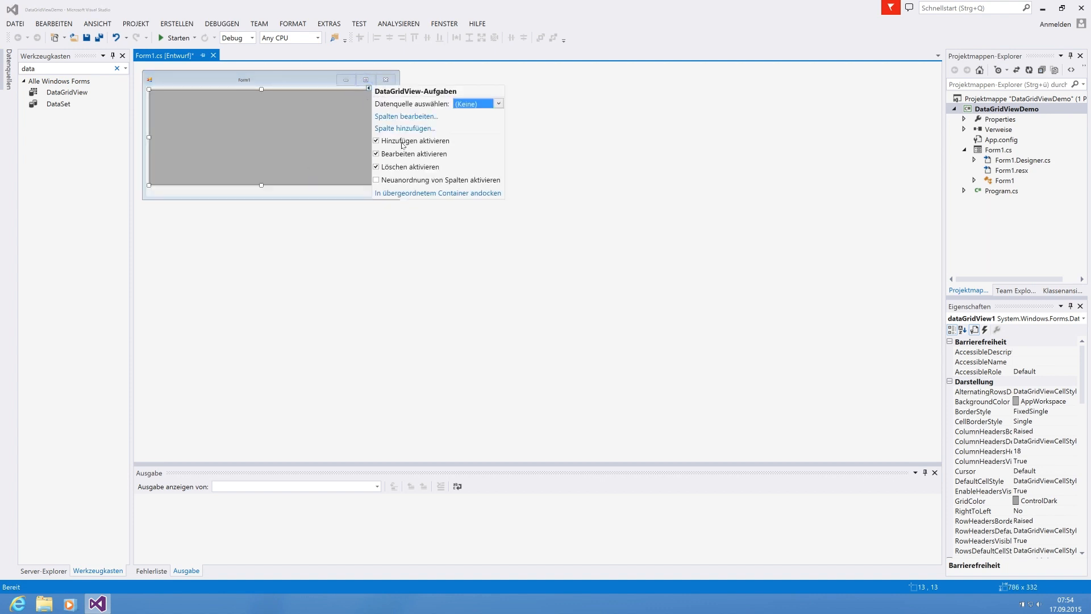
pyautogui.click(411, 193)
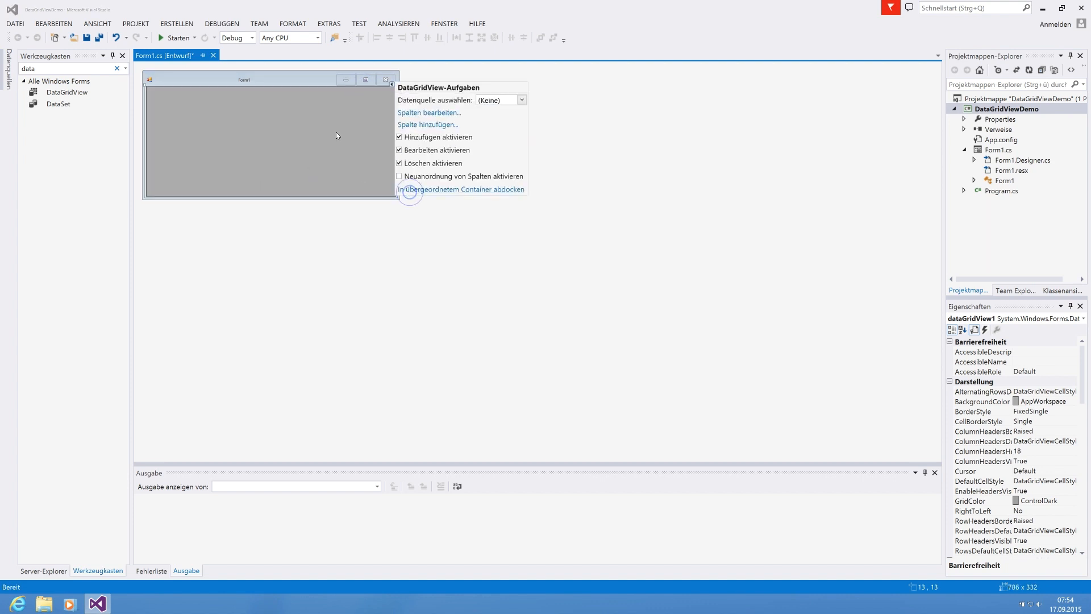
pyautogui.click(290, 75)
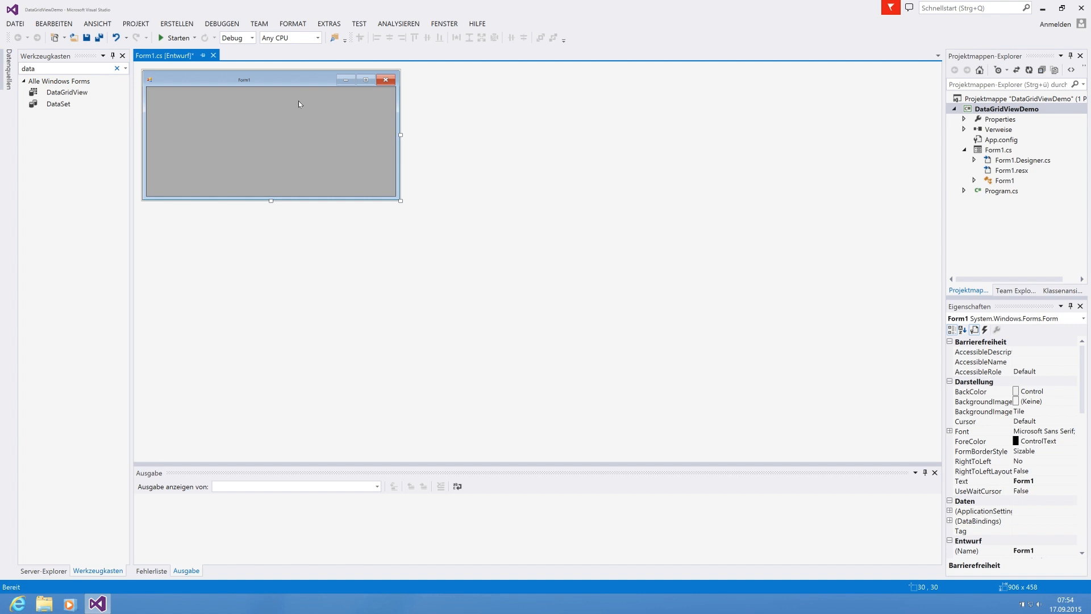
pyautogui.click(330, 152)
pyautogui.moveTo(1082, 354); pyautogui.dragTo(1082, 384)
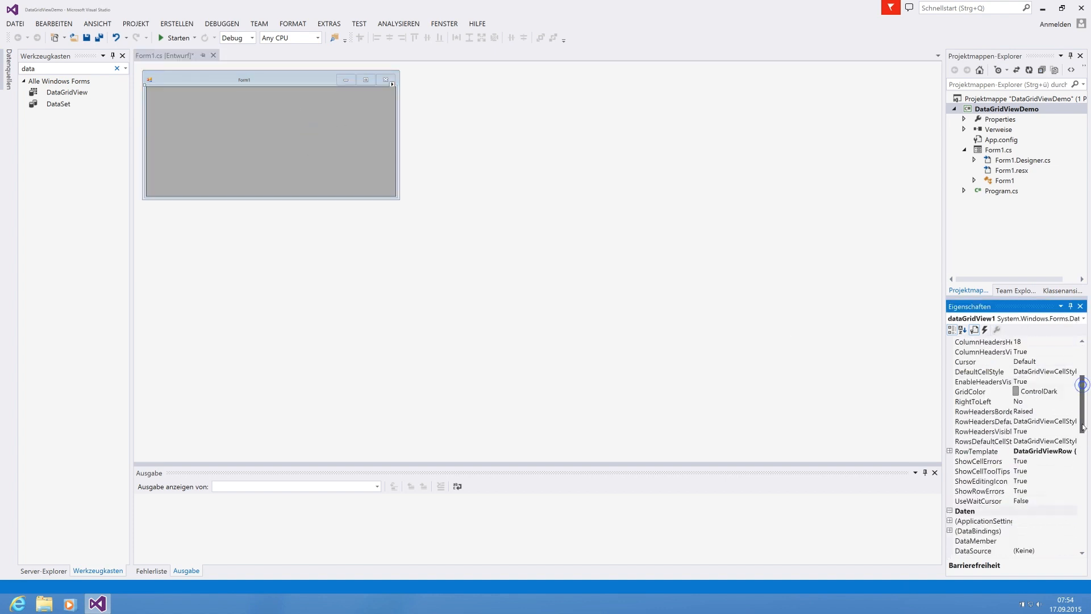
pyautogui.moveTo(1082, 428); pyautogui.dragTo(1083, 464)
# Rename the DataGridView to dataGridPersons in the Properties window
pyautogui.click(1065, 441)
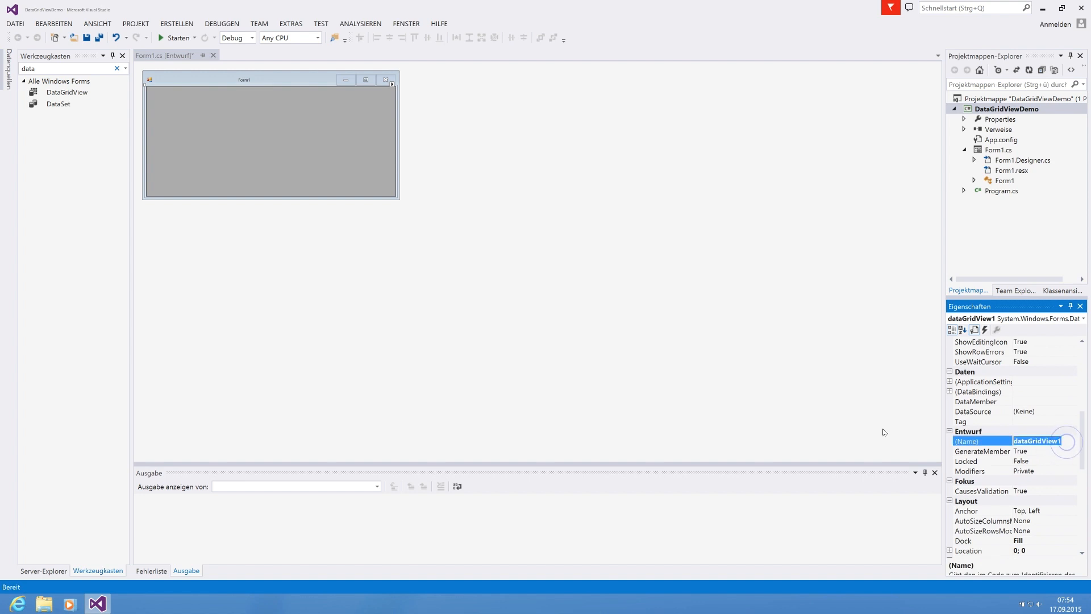
pyautogui.write('dataGrid')
pyautogui.write('Persons')
pyautogui.click(840, 338)
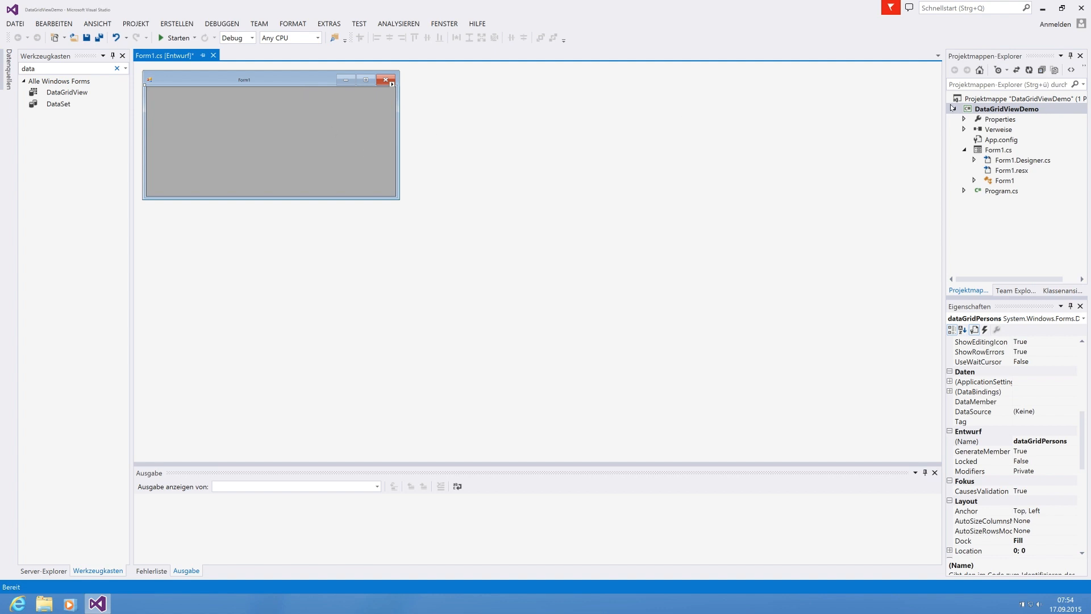
# Add a new class file Person.cs to the project via Hinzufügen > Klasse
pyautogui.rightClick(991, 110)
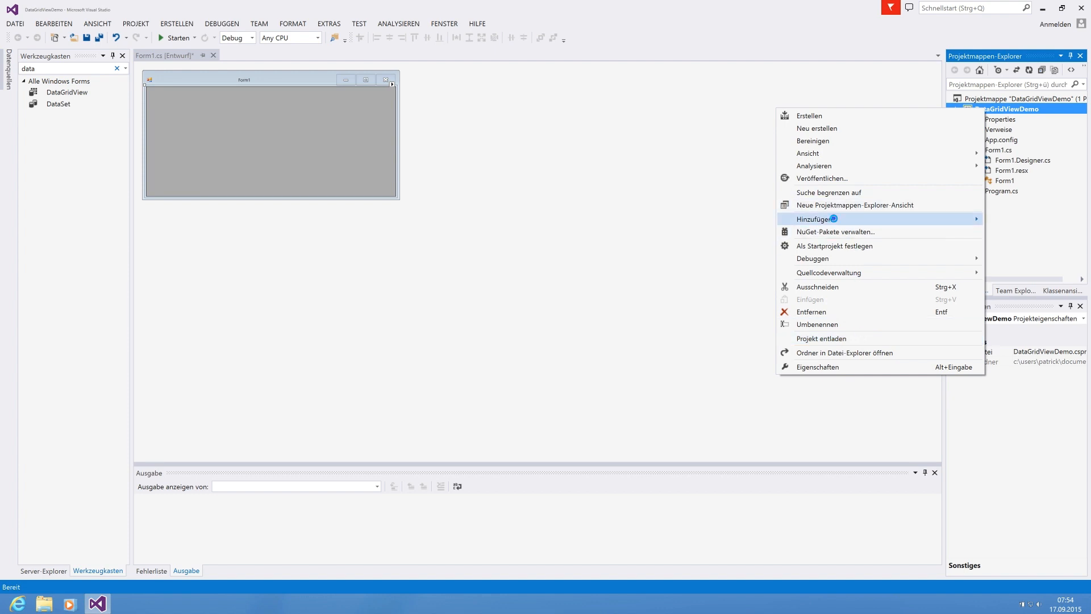
pyautogui.moveTo(819, 219)
pyautogui.click(712, 220)
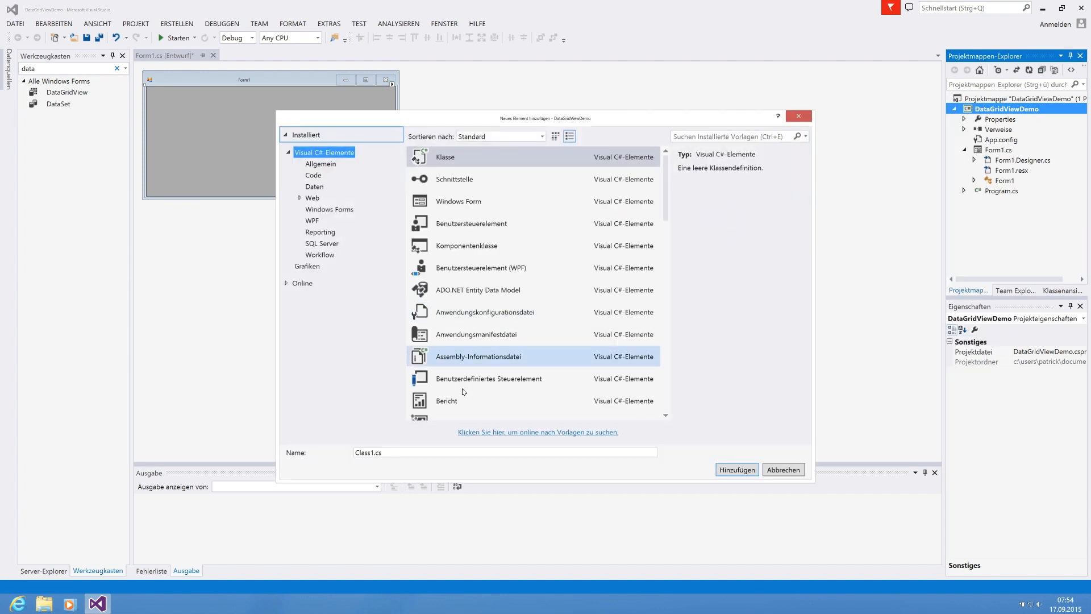
pyautogui.write('Pero')
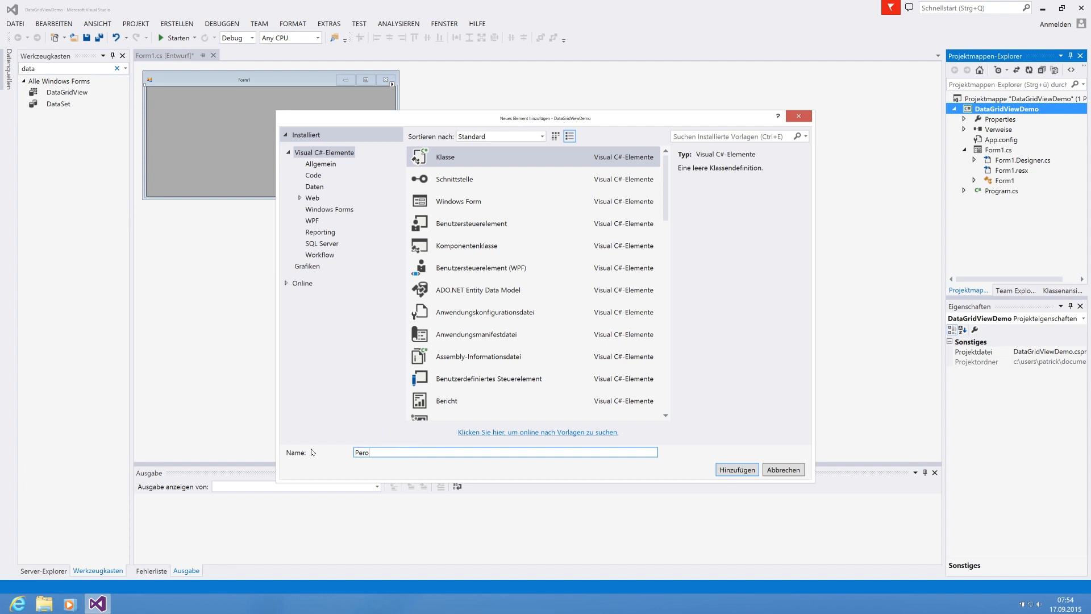
pyautogui.press('BackSpace')
pyautogui.write('son.cs')
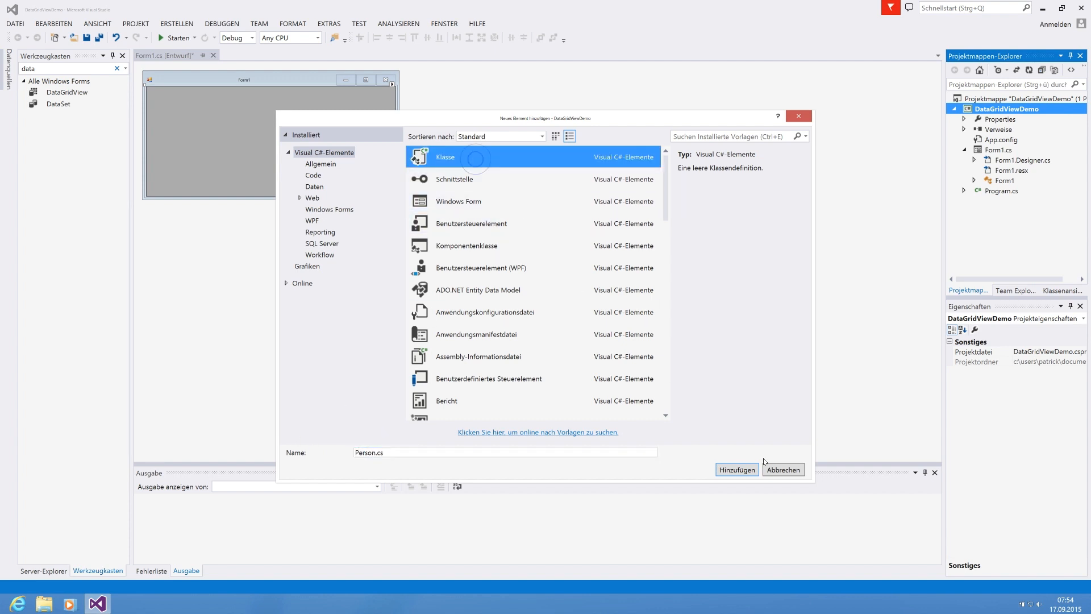
pyautogui.click(738, 469)
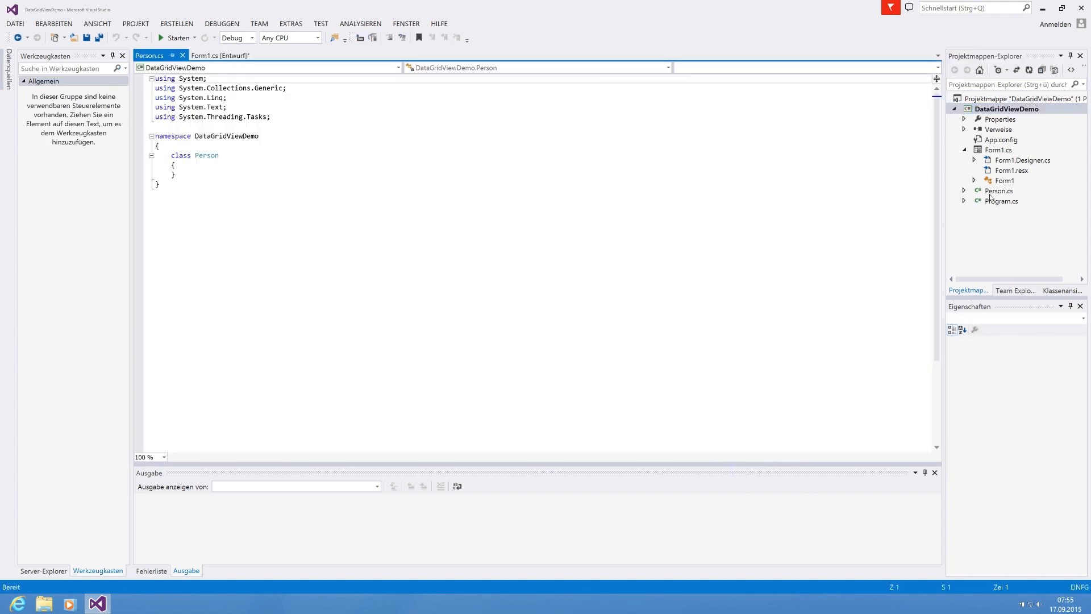
# Make Person public with Firstname, Lastname and Nickname string auto-properties and save it
pyautogui.doubleClick(993, 191)
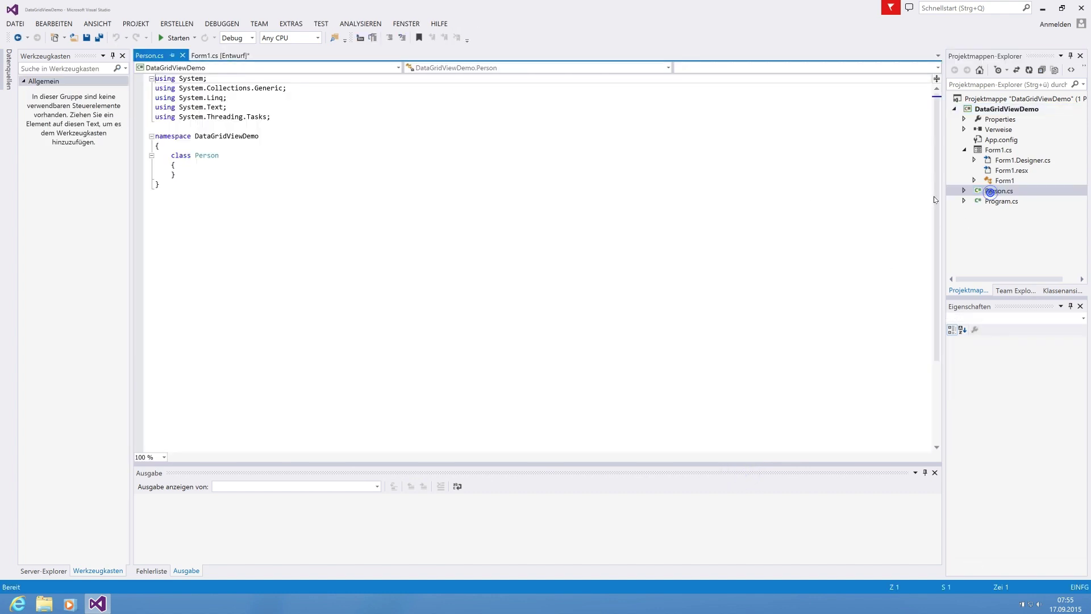
pyautogui.click(173, 155)
pyautogui.write('public')
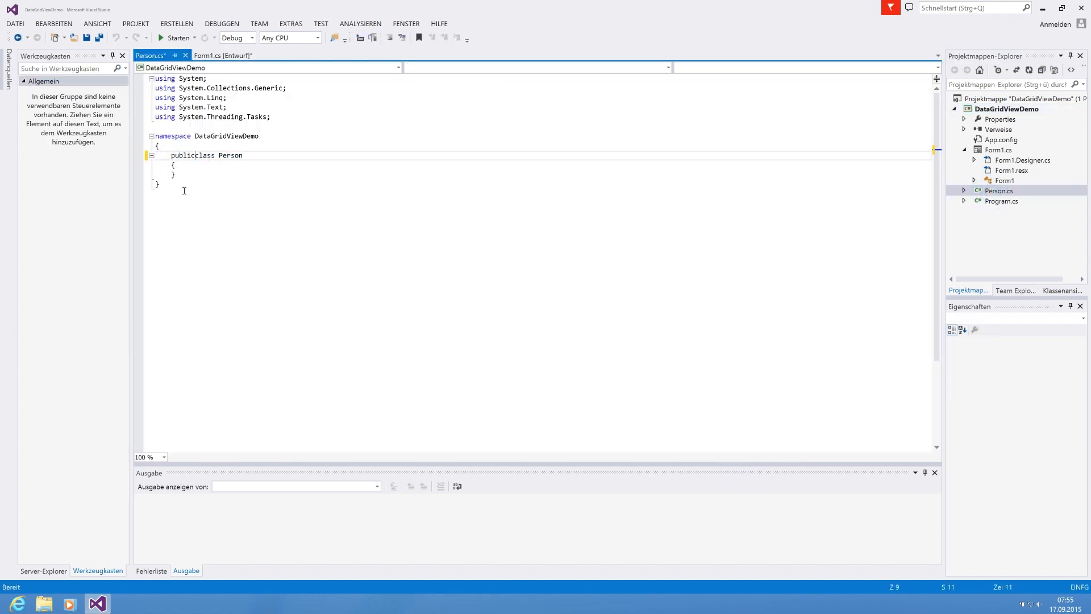
pyautogui.click(204, 165)
pyautogui.press('Return')
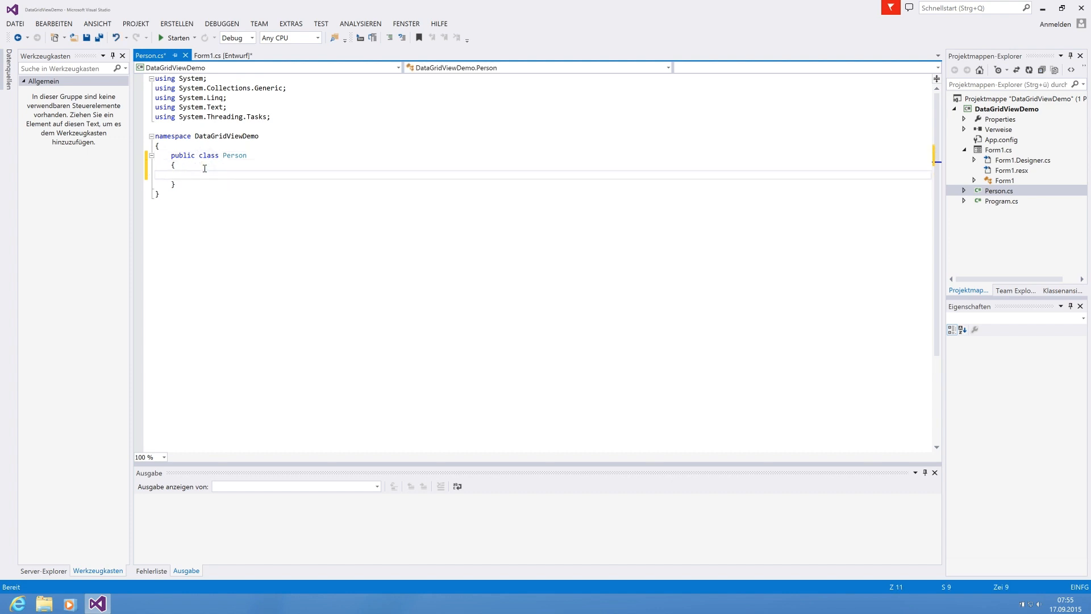
pyautogui.write('public string Fir')
pyautogui.write('stname { get')
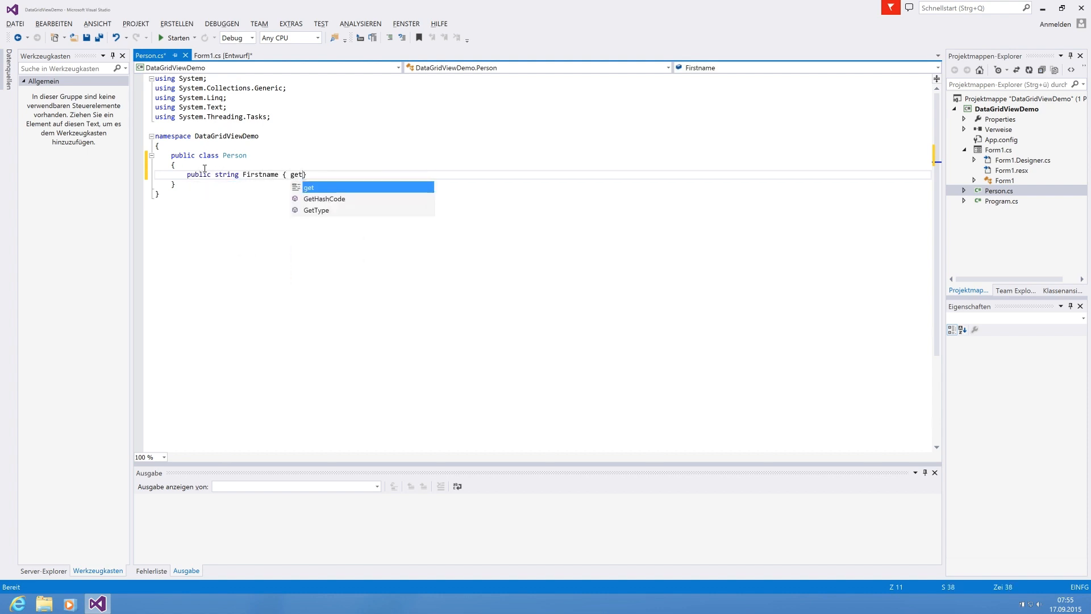
pyautogui.write('; set;')
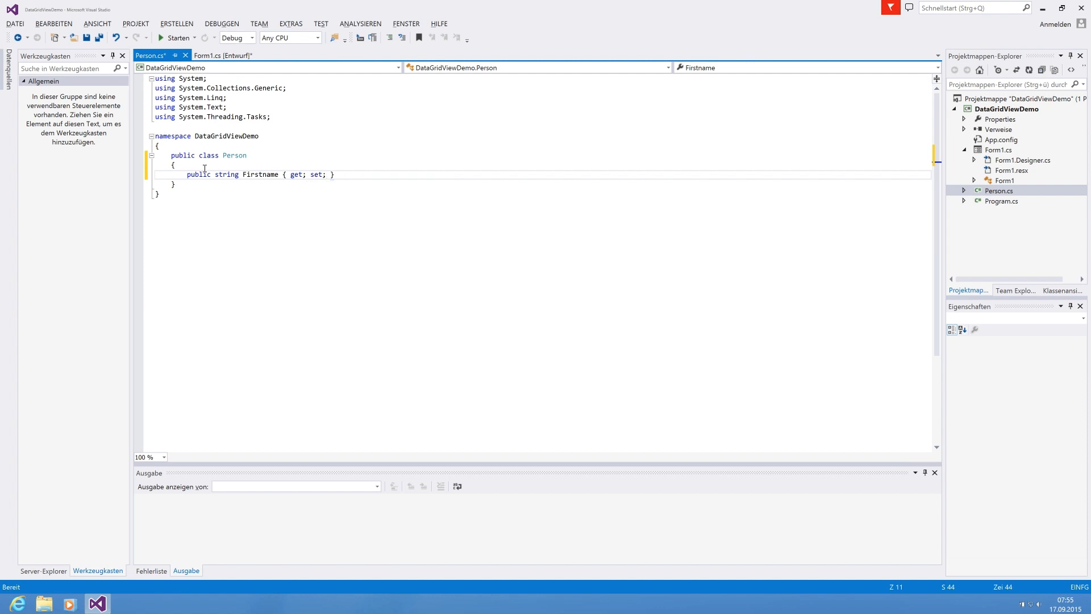
pyautogui.press('Return')
pyautogui.press('Return')
pyautogui.write('publ')
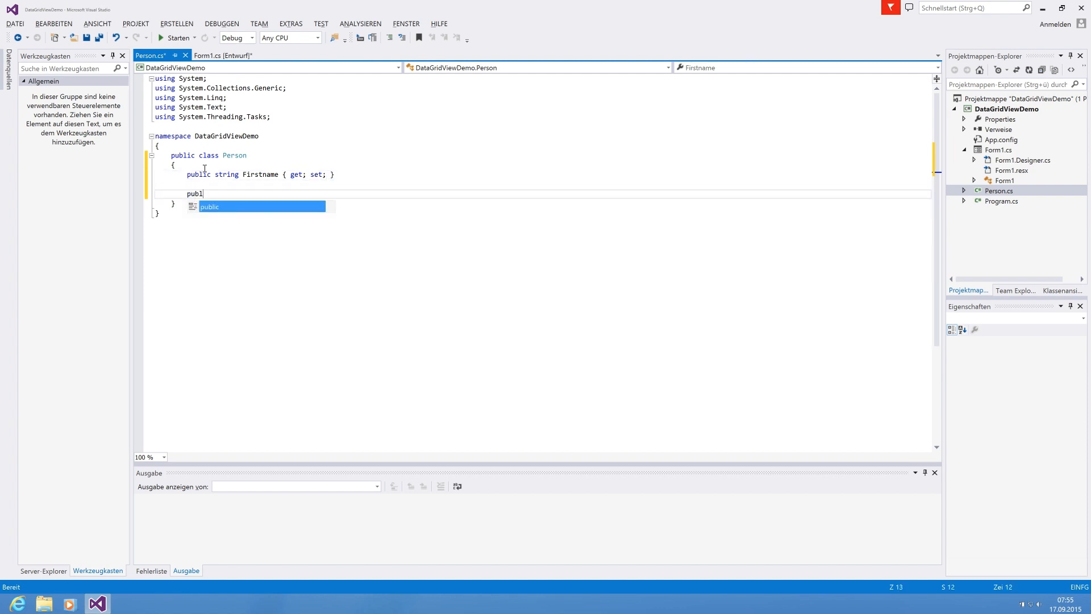
pyautogui.write('ic string Las')
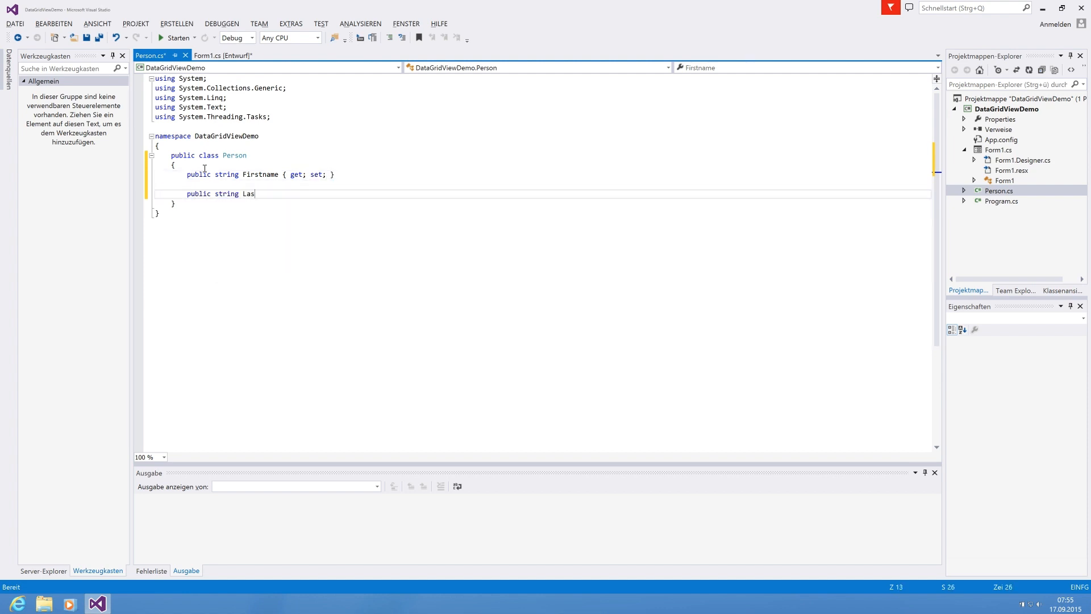
pyautogui.write('tname { get')
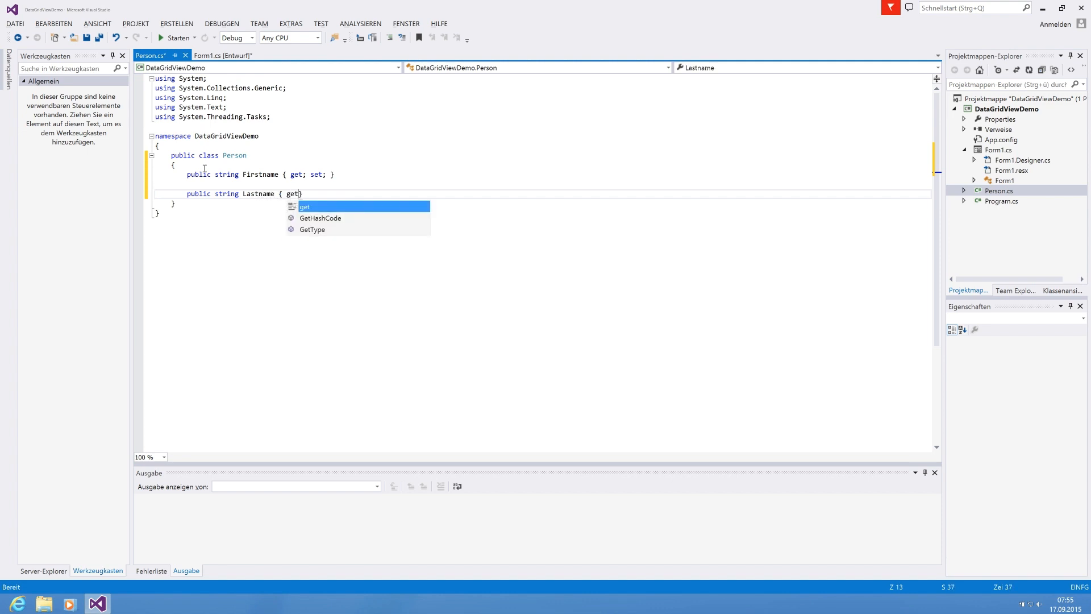
pyautogui.write('; set; }')
pyautogui.press('Return')
pyautogui.press('Return')
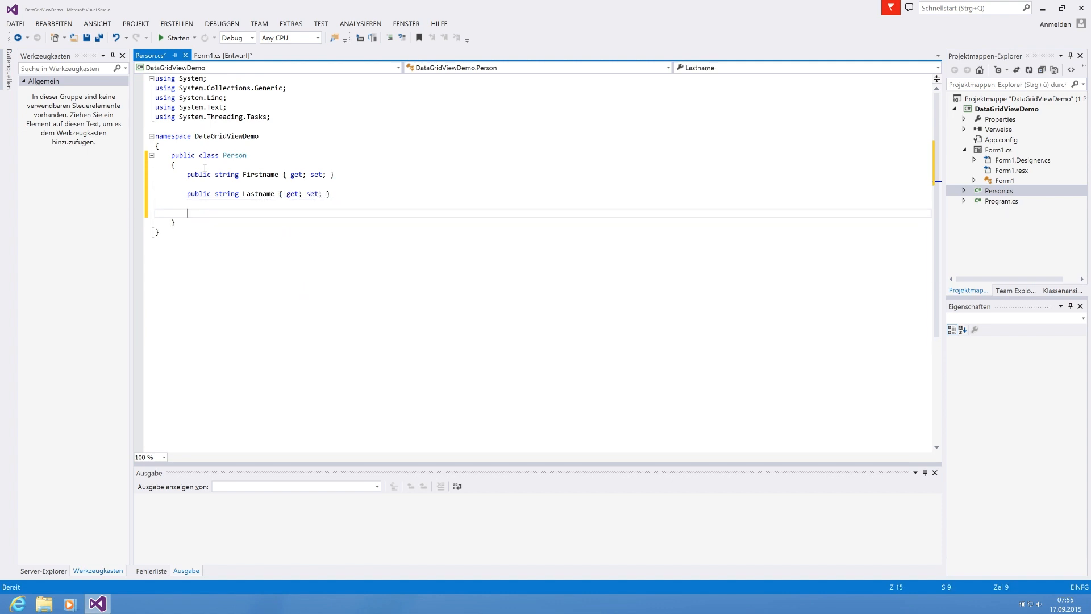
pyautogui.write('public ')
pyautogui.write('string Ncc')
pyautogui.write('kname')
pyautogui.write(' { get; set; }')
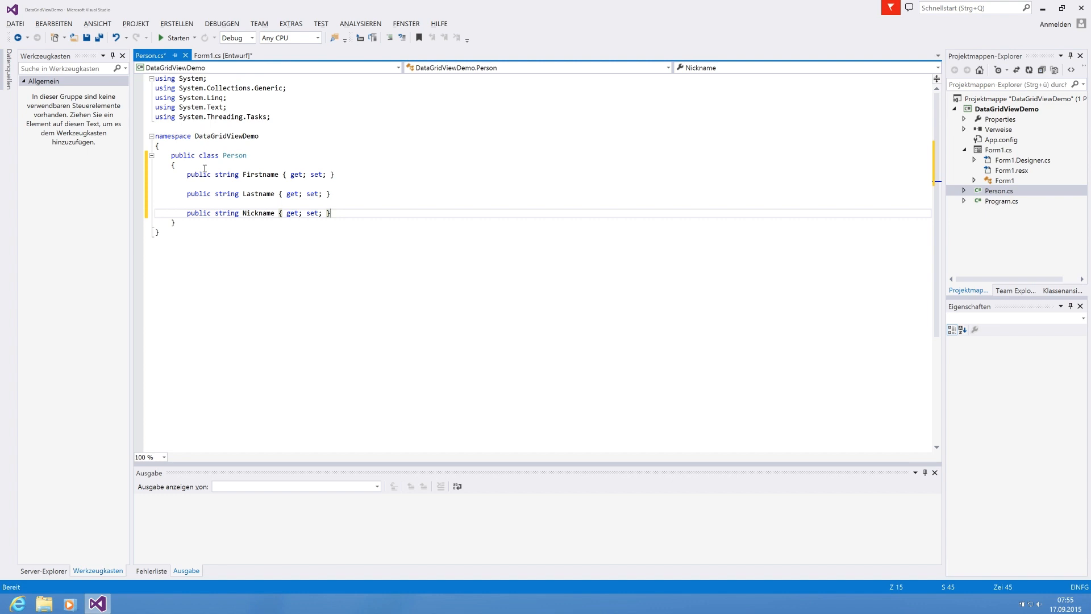
pyautogui.hotkey('ctrl', 's')
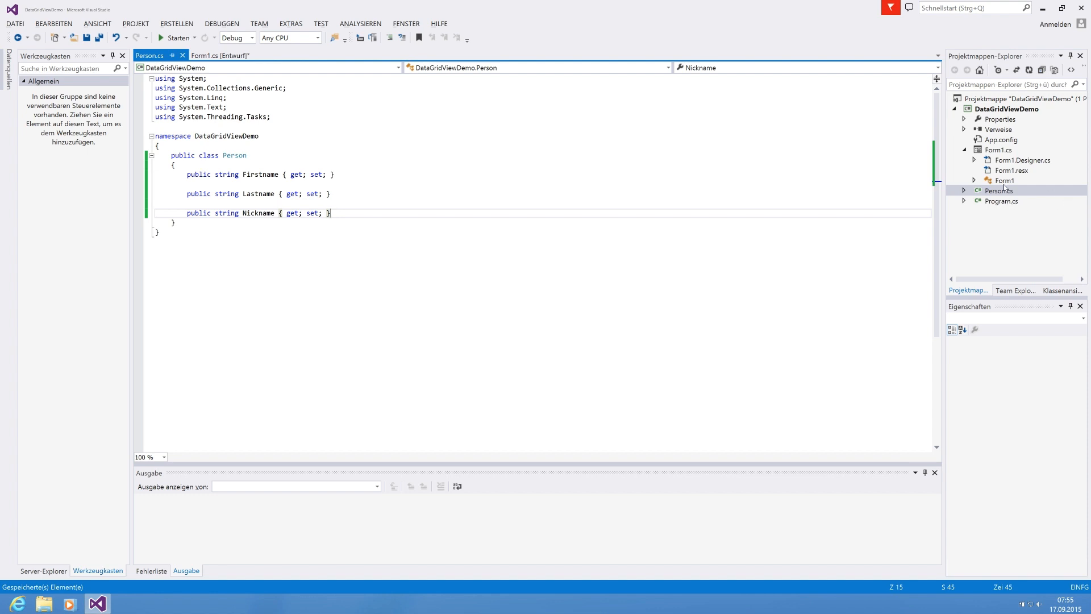
# Return to the Form1 designer and generate the form's Load handler
pyautogui.doubleClick(999, 150)
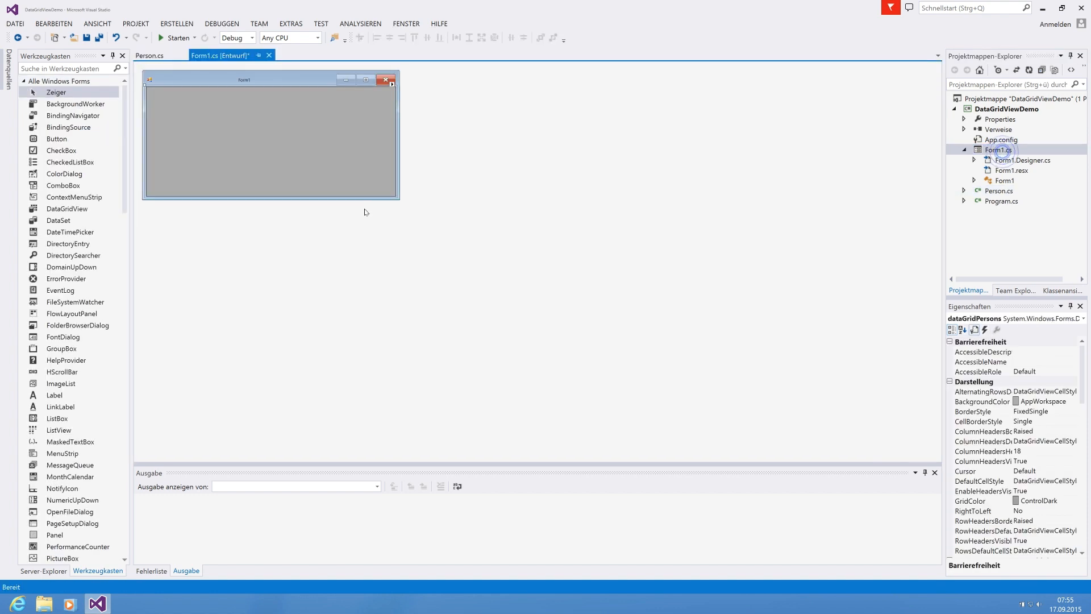
pyautogui.rightClick(264, 131)
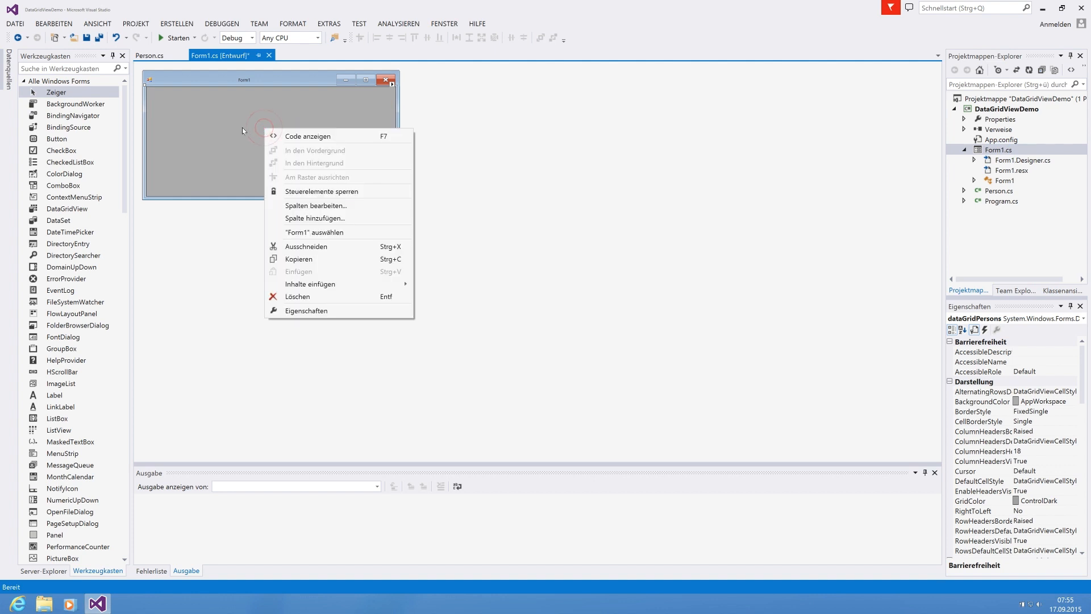
pyautogui.click(243, 129)
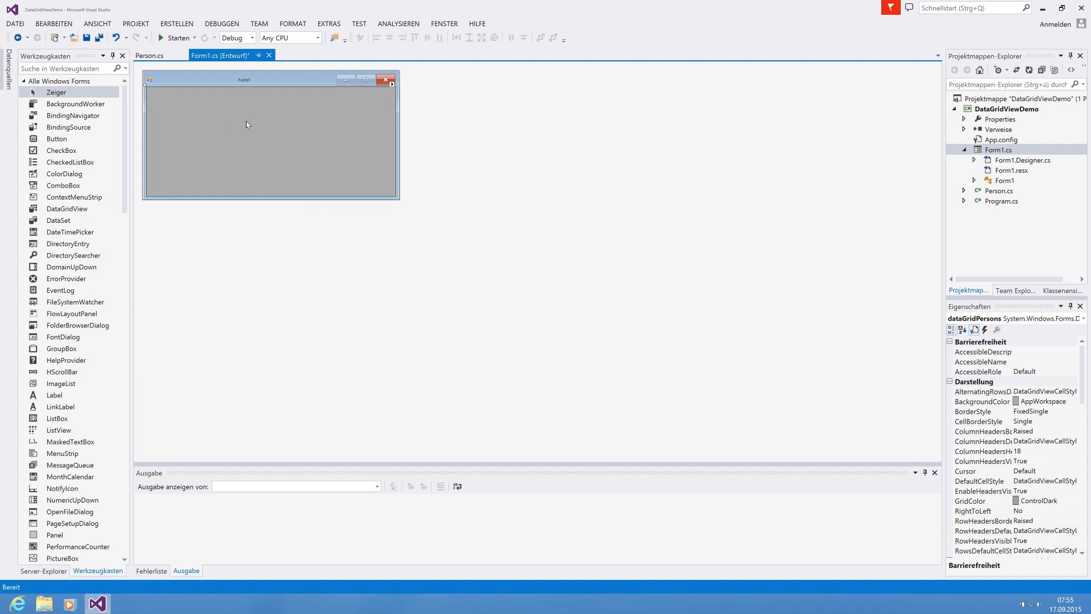
pyautogui.doubleClick(258, 76)
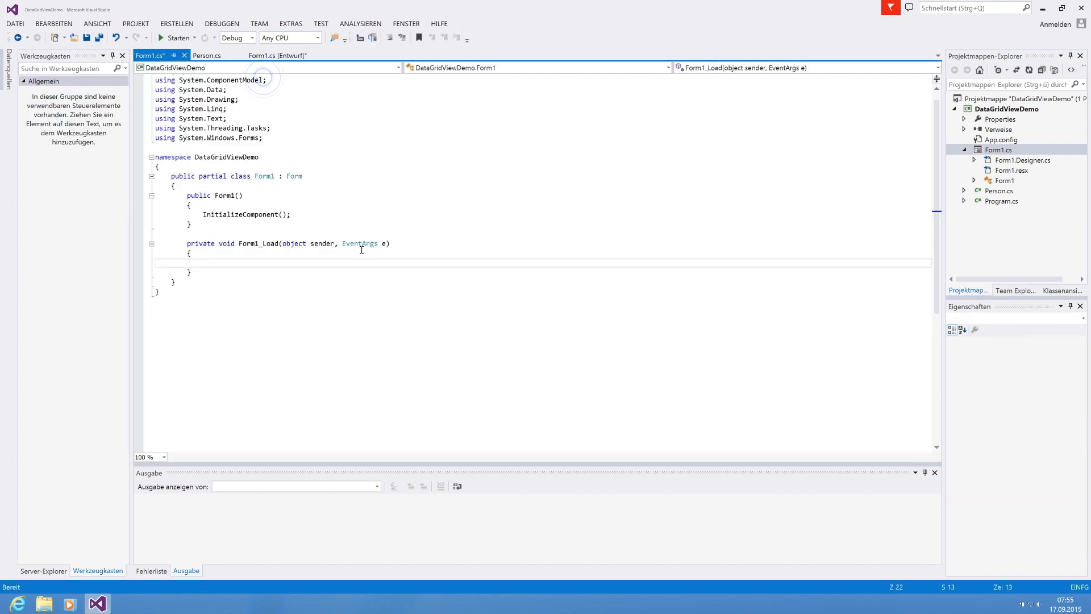
# Declare List<Person> persons = new List<Person>(); inside Form1_Load and save
pyautogui.click(260, 262)
pyautogui.click(208, 266)
pyautogui.write('L')
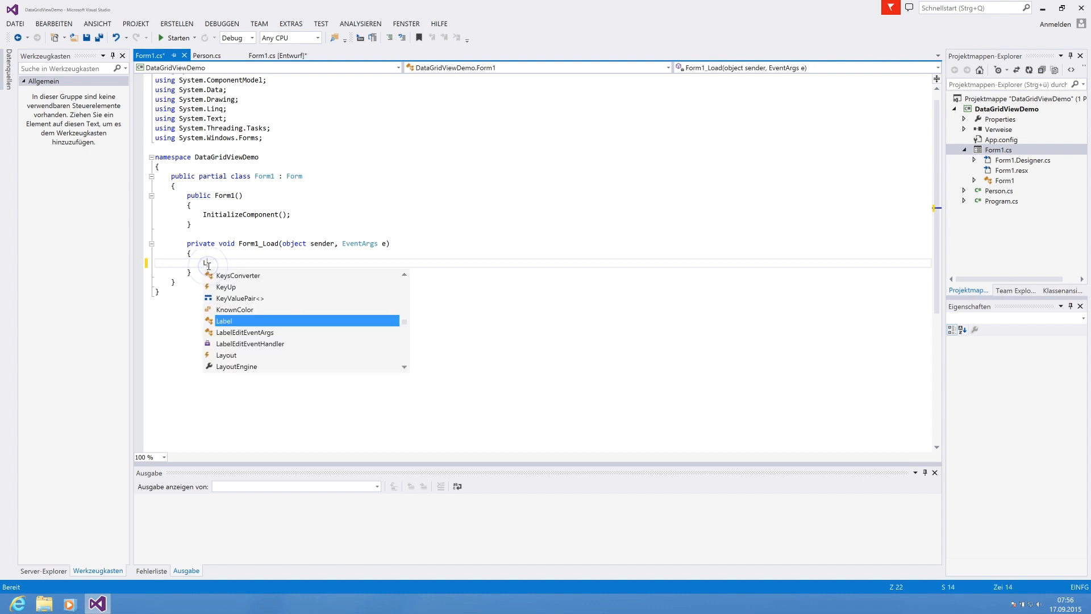
pyautogui.write('ist<Person')
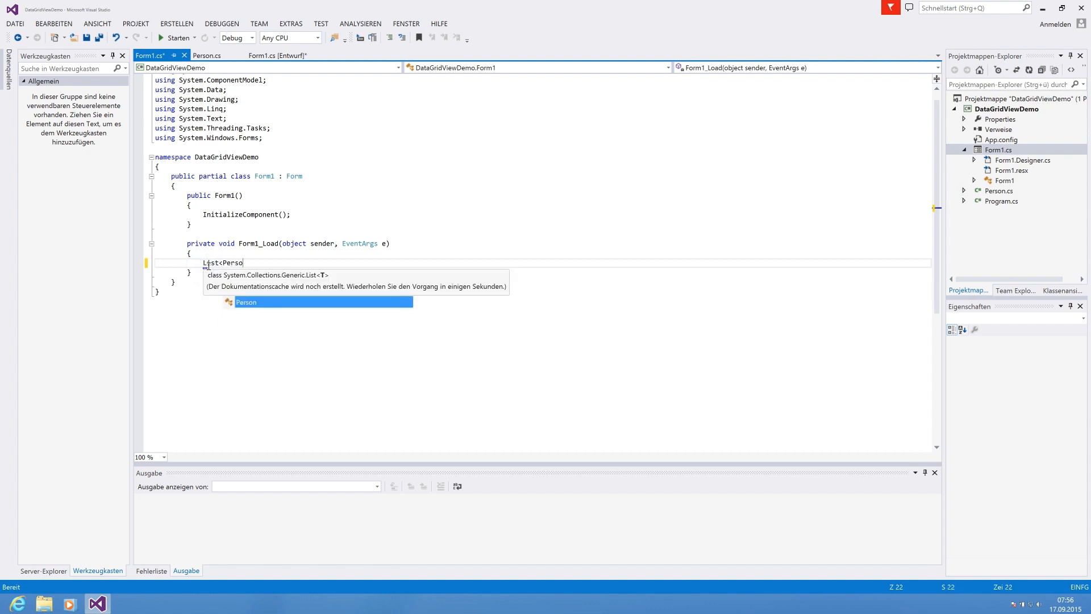
pyautogui.write('> perso')
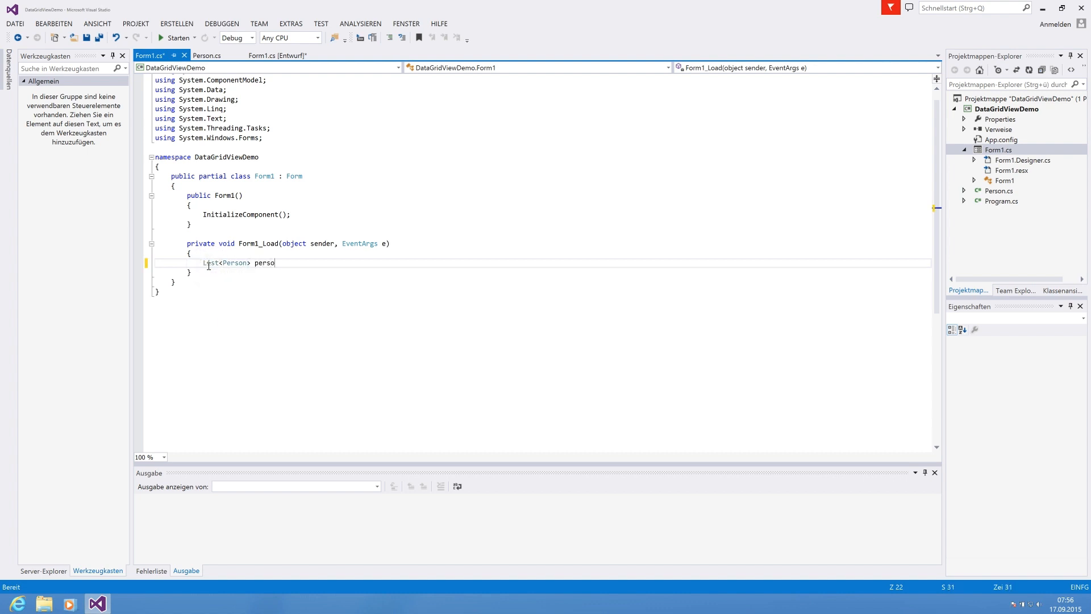
pyautogui.write('ns = new')
pyautogui.press('Tab')
pyautogui.write('();')
pyautogui.hotkey('ctrl', 's')
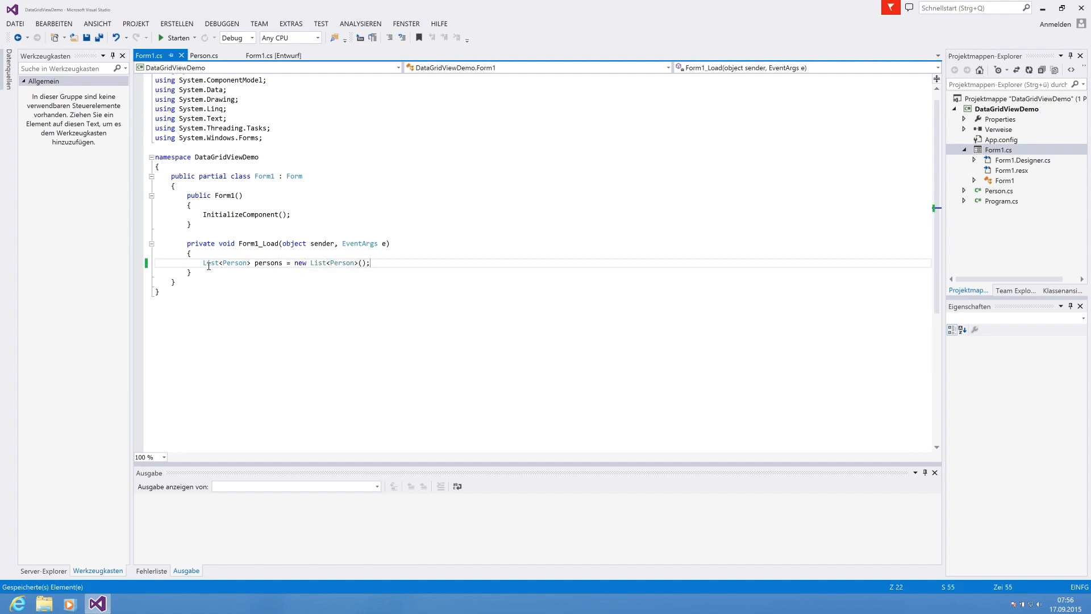
pyautogui.press('Return')
pyautogui.press('Return')
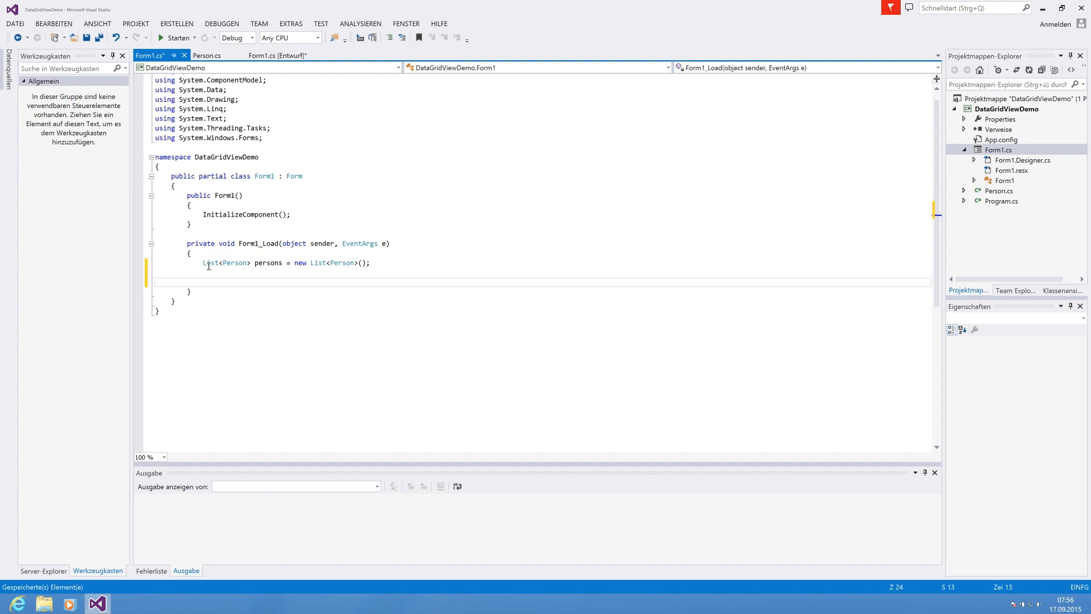
pyautogui.write('fo')
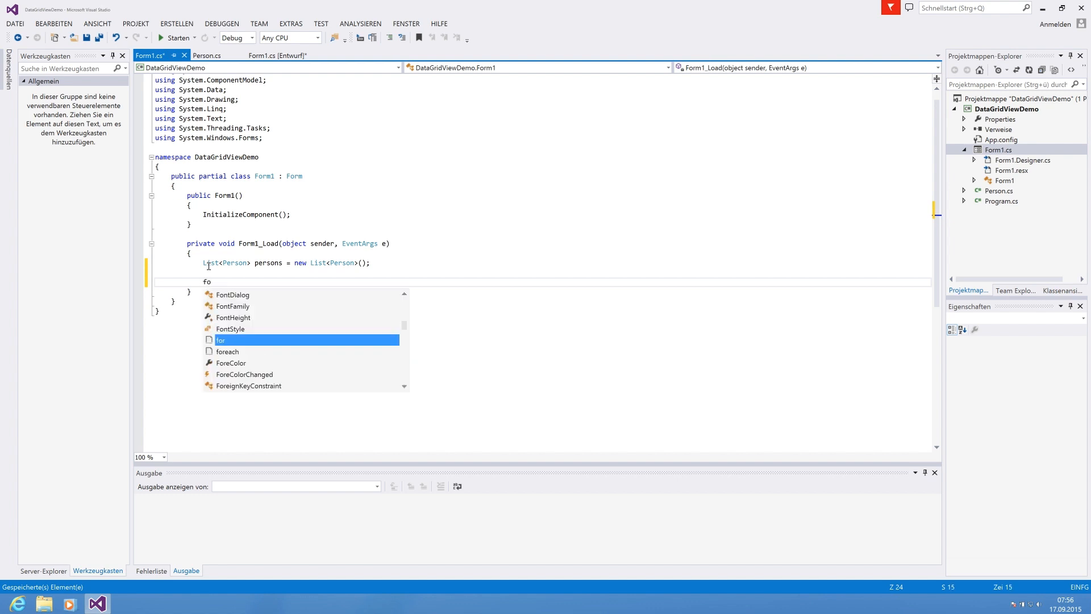
pyautogui.write('r')
# Write a for loop with int i from 0 while i < 10 and an empty body
pyautogui.press('Escape')
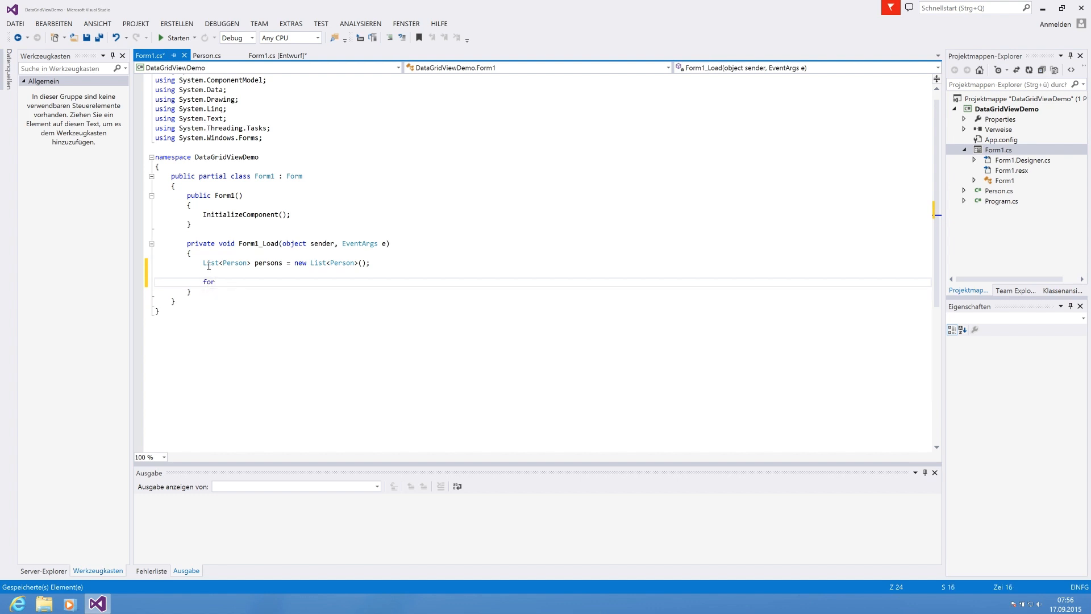
pyautogui.write('(')
pyautogui.write('int ')
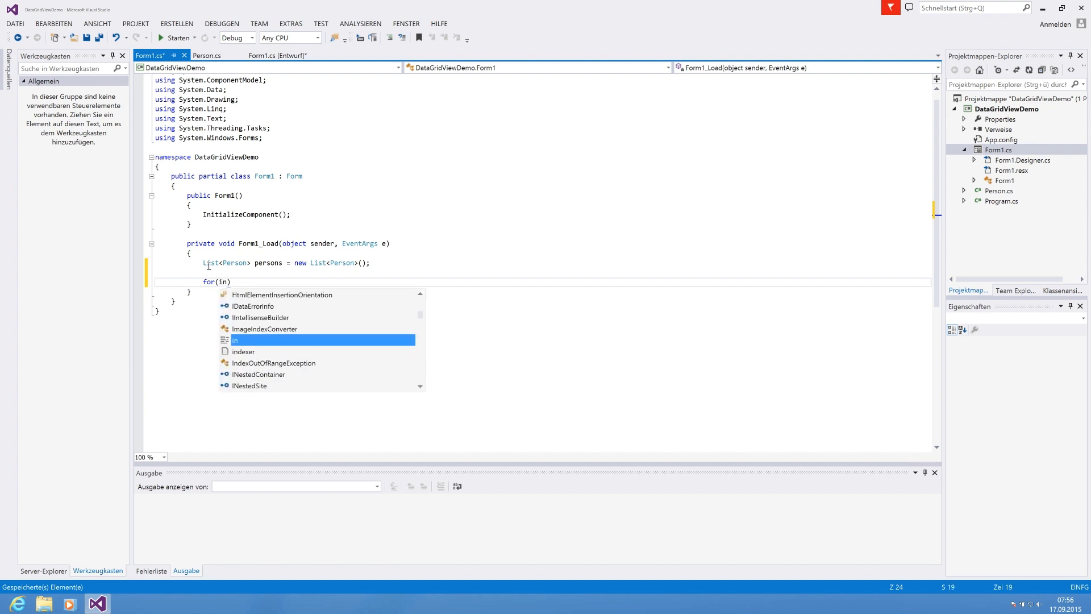
pyautogui.write('i = ')
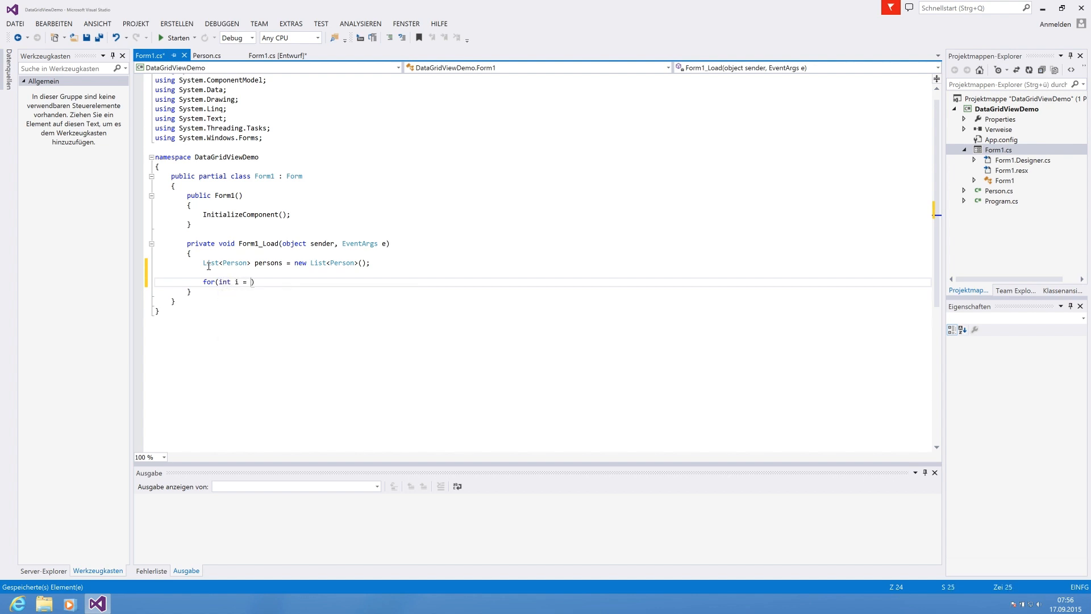
pyautogui.write('0, i<')
pyautogui.write('10;')
pyautogui.press('BackSpace')
pyautogui.press('BackSpace')
pyautogui.press('BackSpace')
pyautogui.press('BackSpace')
pyautogui.press('BackSpace')
pyautogui.press('BackSpace')
pyautogui.press('BackSpace')
pyautogui.write('; ')
pyautogui.write('i < ')
pyautogui.write('10')
pyautogui.write('; ')
pyautogui.write('i+')
pyautogui.write('+) ')
pyautogui.write('{')
pyautogui.press('Return')
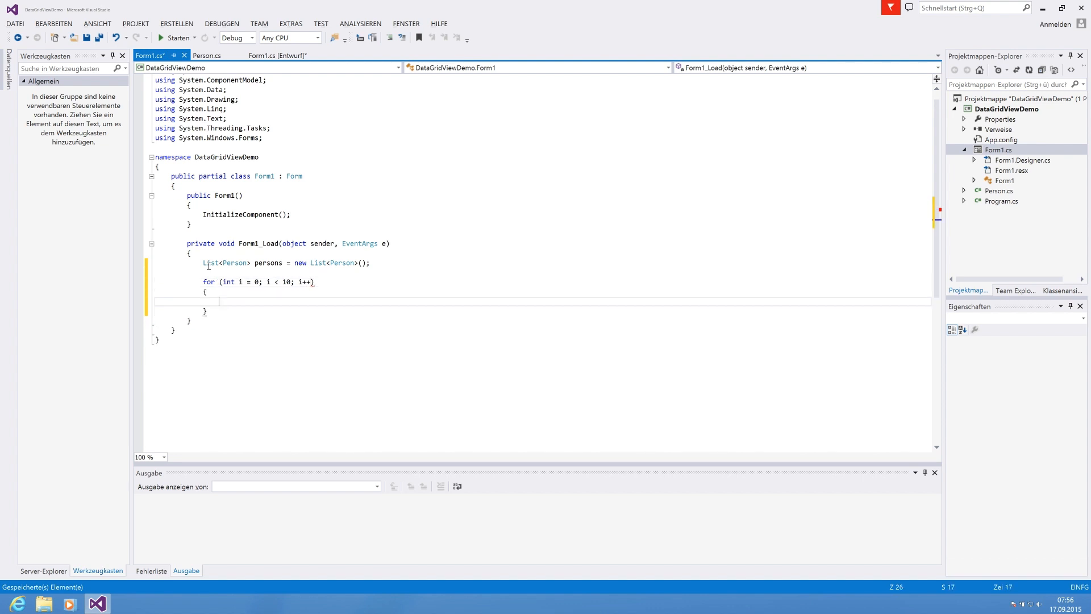
pyautogui.scroll(-2, 288, 254)
pyautogui.scroll(-1, 289, 254)
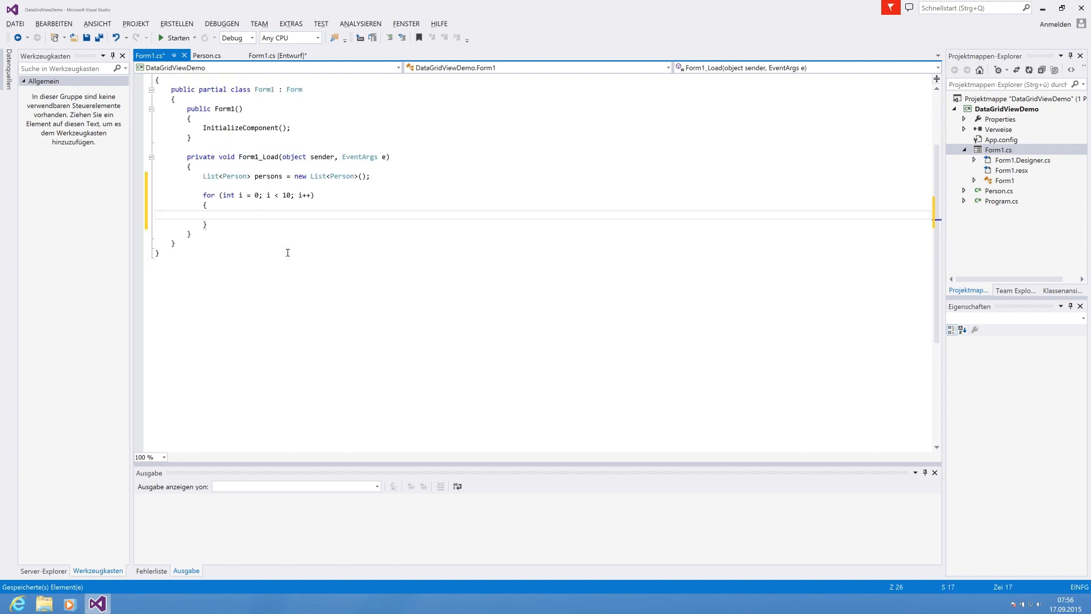
pyautogui.write('persons.Add(')
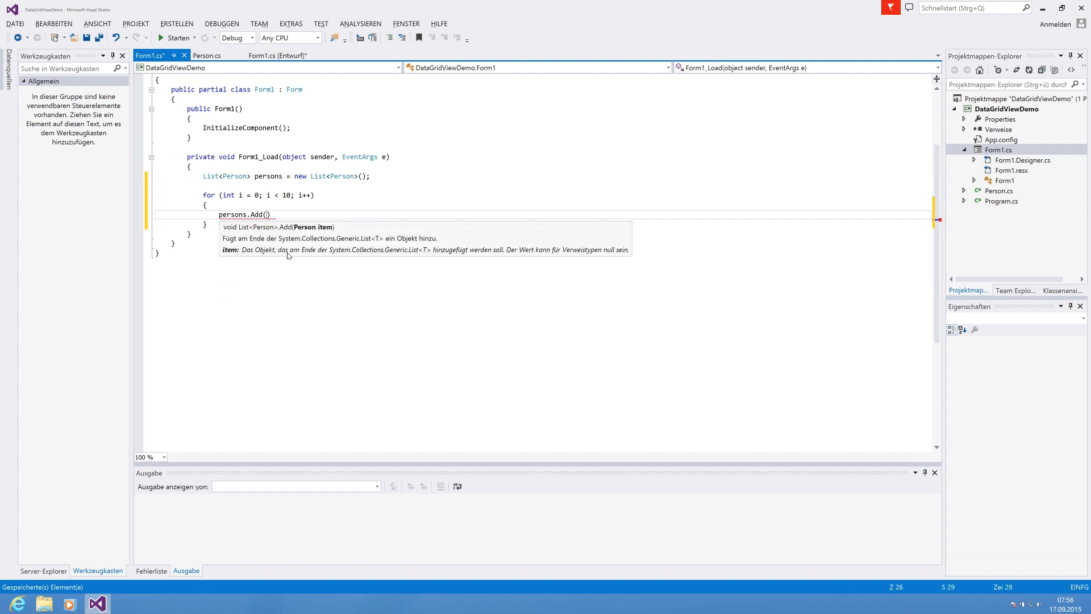
pyautogui.write('ne')
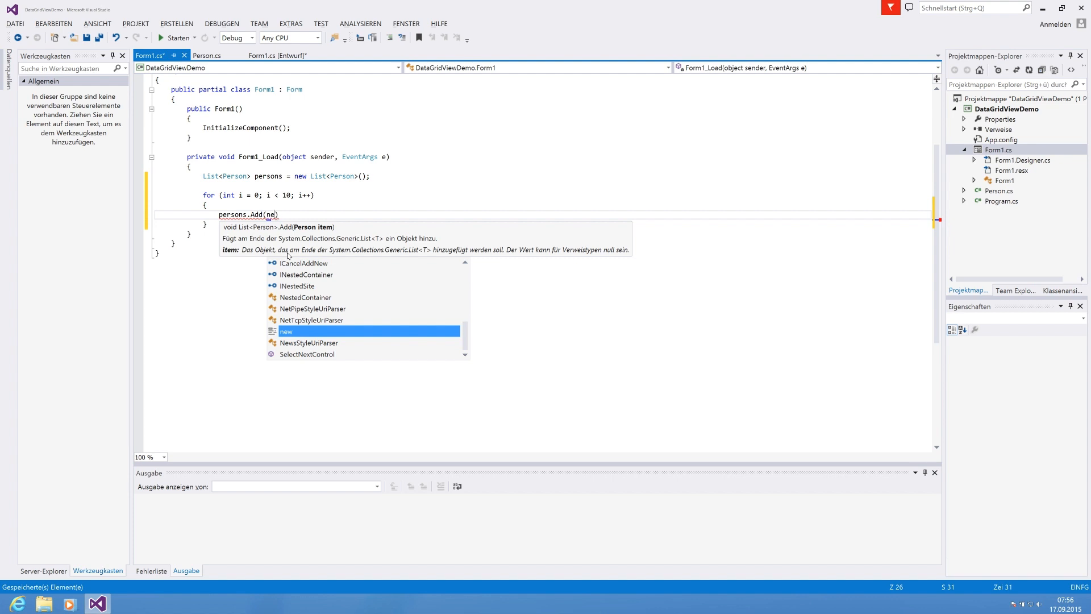
pyautogui.write('w')
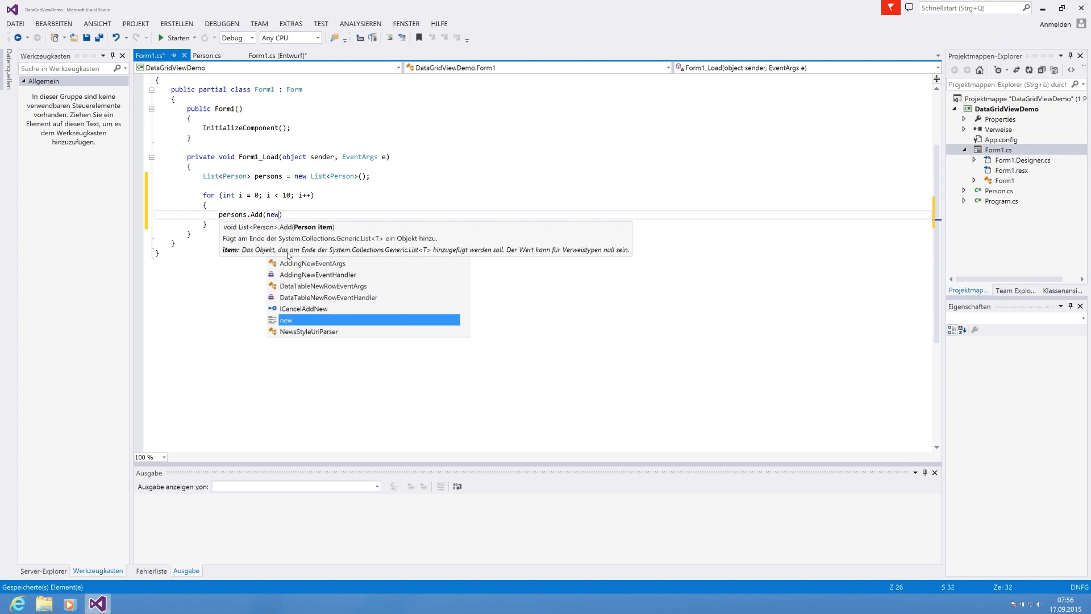
pyautogui.write('Person')
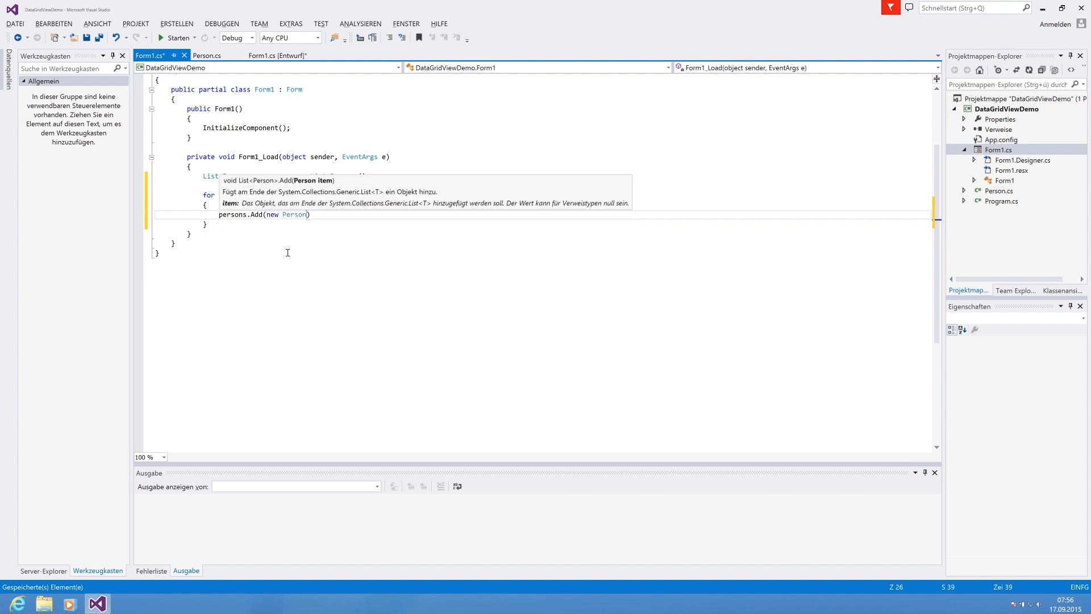
pyautogui.write('{')
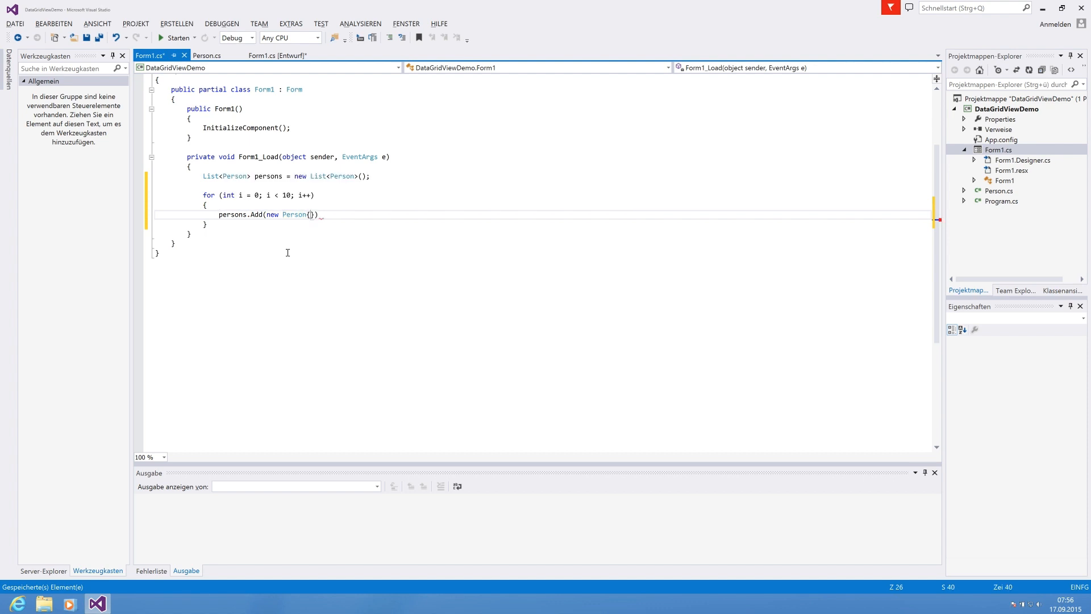
pyautogui.write('Fi')
# Add a new Person per iteration with Firstname, Lastname and Nickname suffixed by i, then save
pyautogui.press('Tab')
pyautogui.write('= "Firstn')
pyautogui.write('ame')
pyautogui.press('BackSpace')
pyautogui.write('+ i')
pyautogui.write(', ')
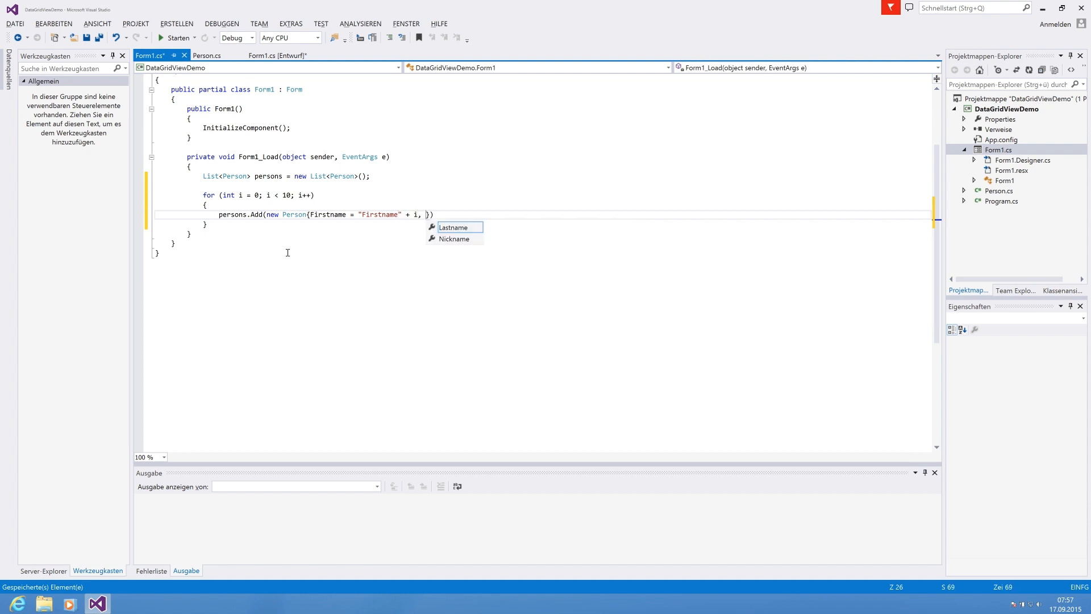
pyautogui.write('Lastname')
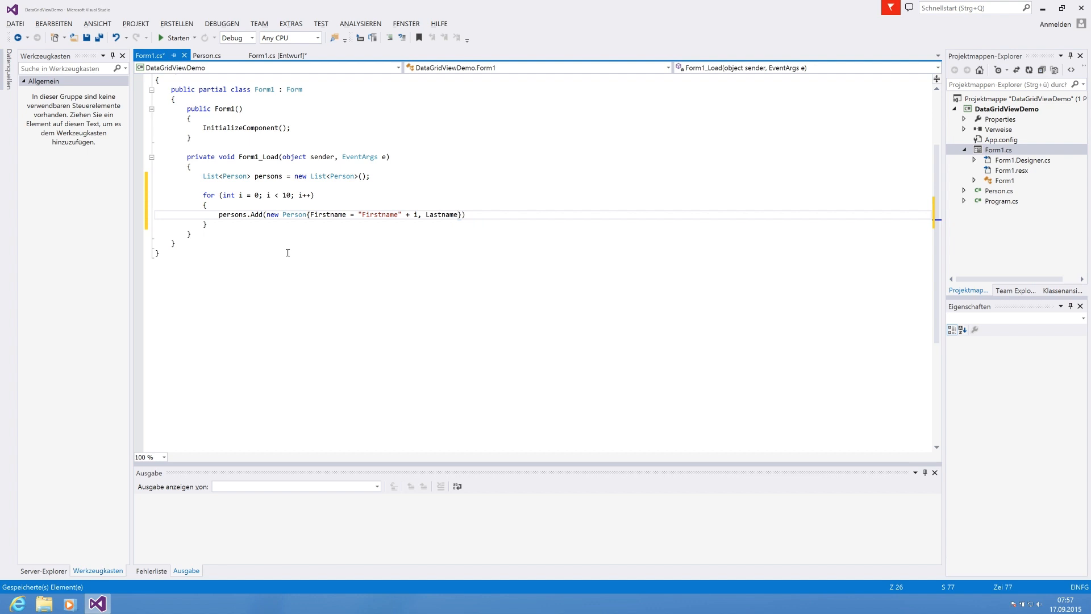
pyautogui.write(' = "Last')
pyautogui.write('name" + ')
pyautogui.write('i, ')
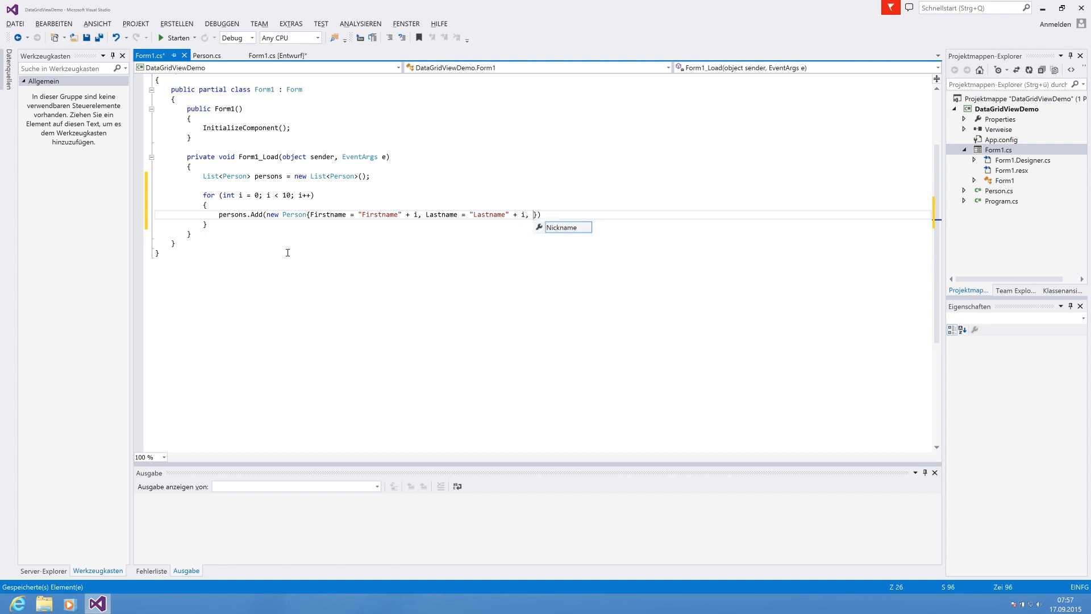
pyautogui.write('Nickname )= "')
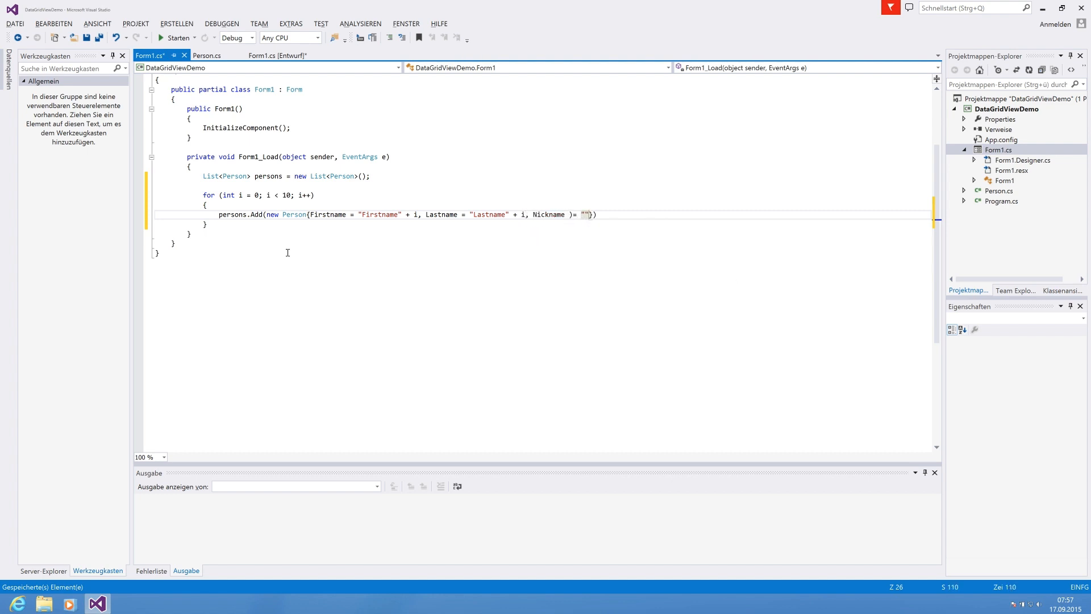
pyautogui.press('BackSpace')
pyautogui.press('BackSpace')
pyautogui.press('BackSpace')
pyautogui.write('= "')
pyautogui.write('Ni')
pyautogui.write('ckname')
pyautogui.press('Right')
pyautogui.write('+ i')
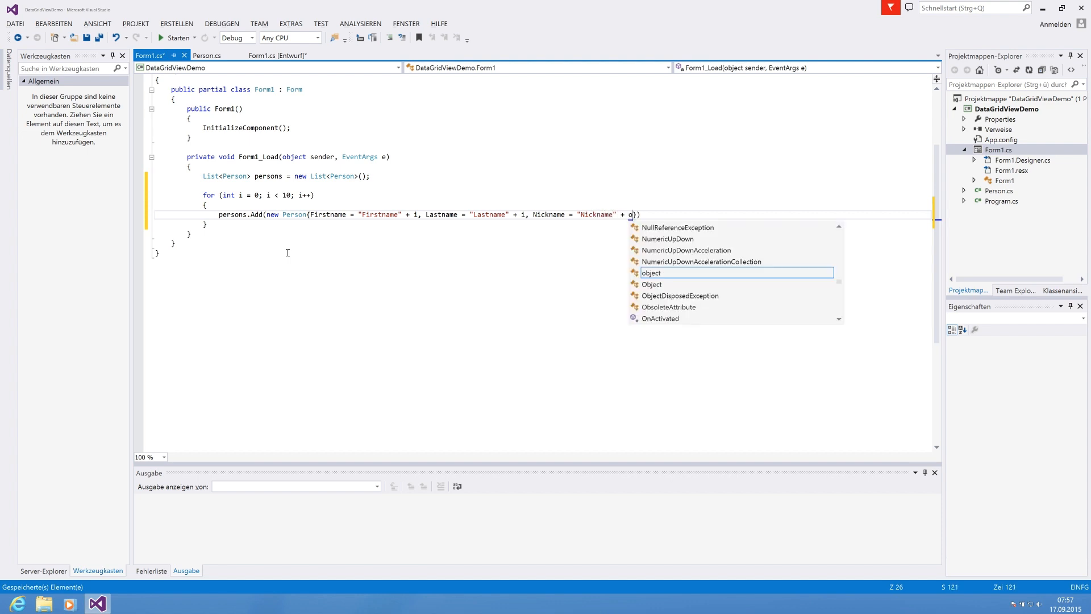
pyautogui.press('Right')
pyautogui.press('Right')
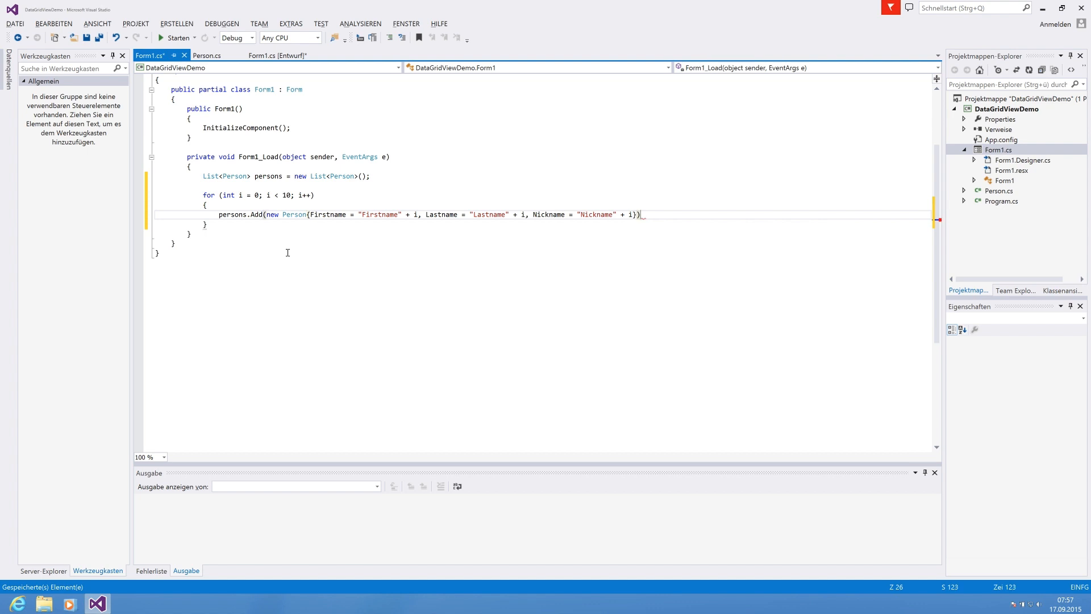
pyautogui.write(';')
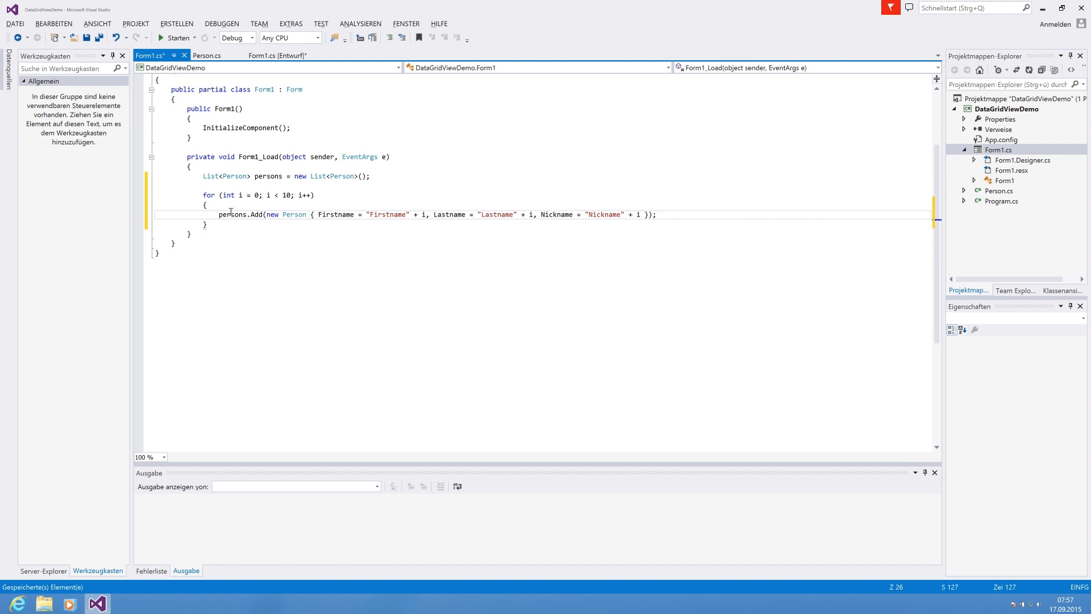
pyautogui.click(421, 215)
pyautogui.click(239, 224)
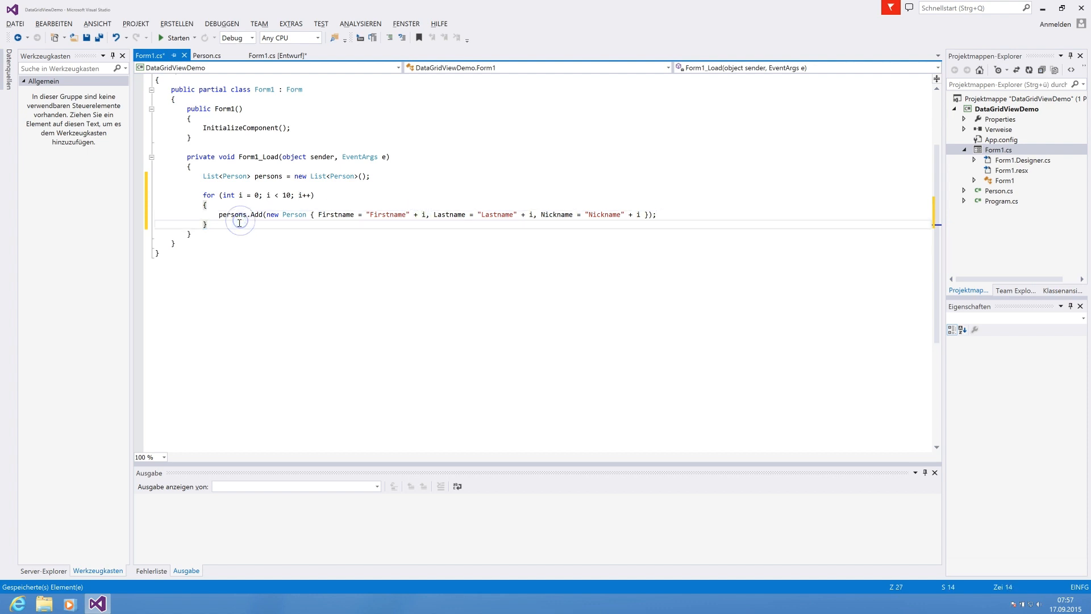
pyautogui.hotkey('ctrl', 's')
# Set dataGridPersons.DataSource = persons; after the loop using IntelliSense completion
pyautogui.press('Return')
pyautogui.press('Return')
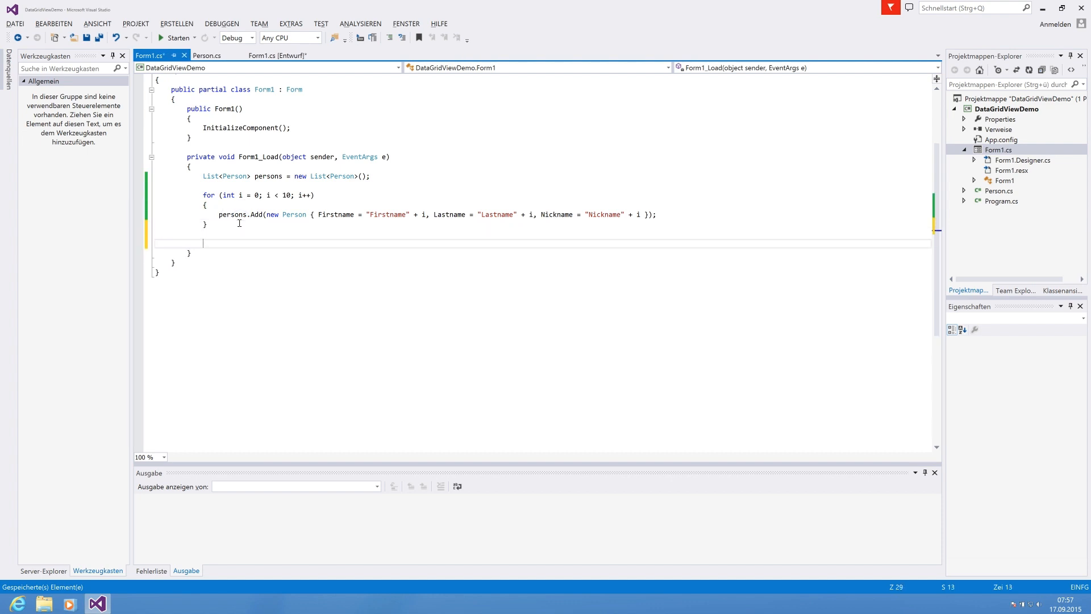
pyautogui.write('datagr')
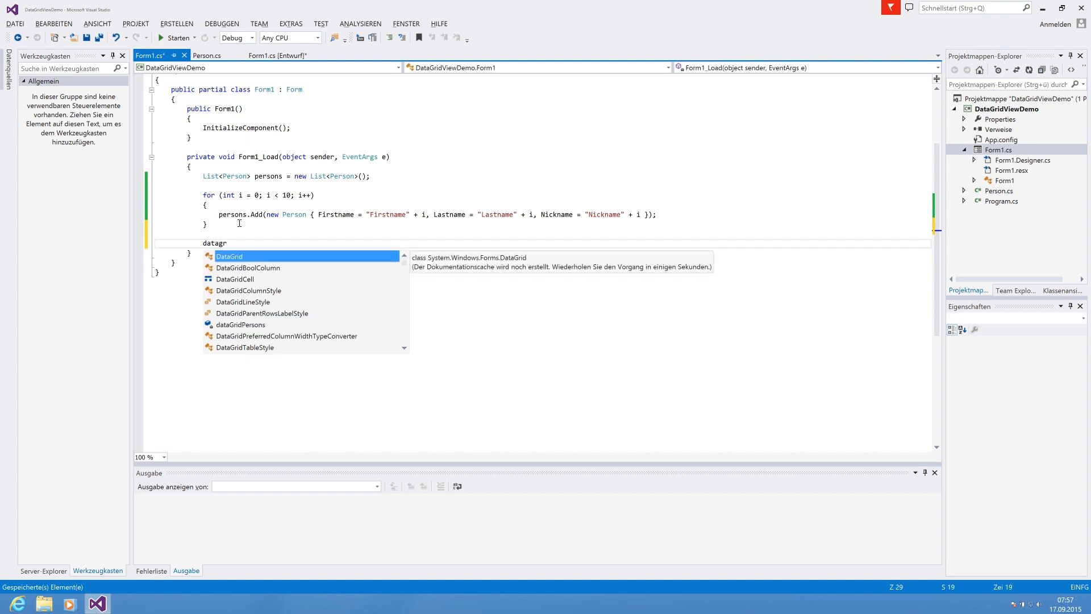
pyautogui.write('idp')
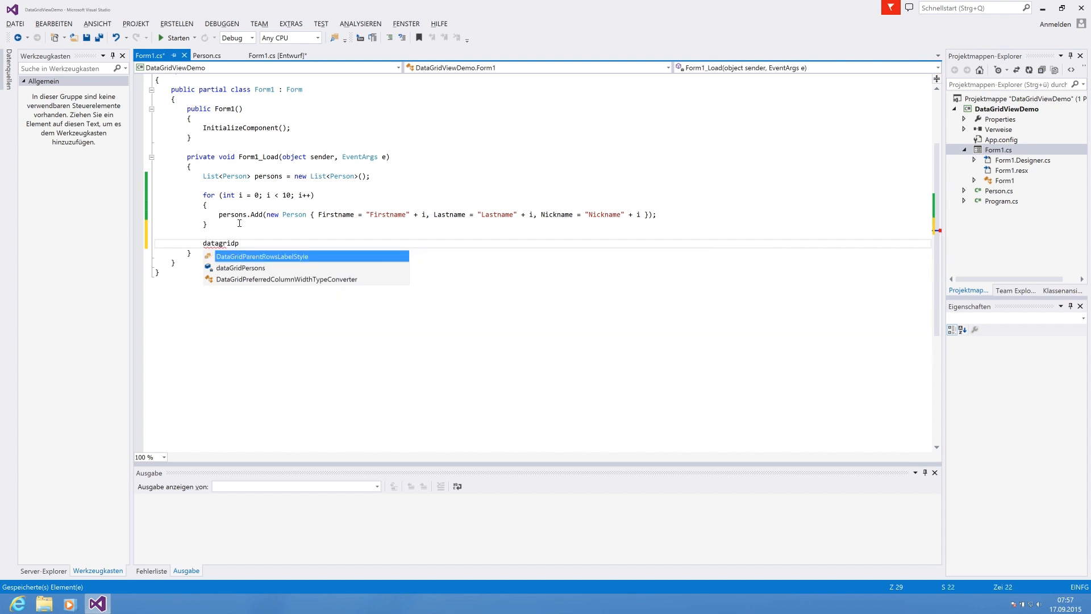
pyautogui.write('.datas')
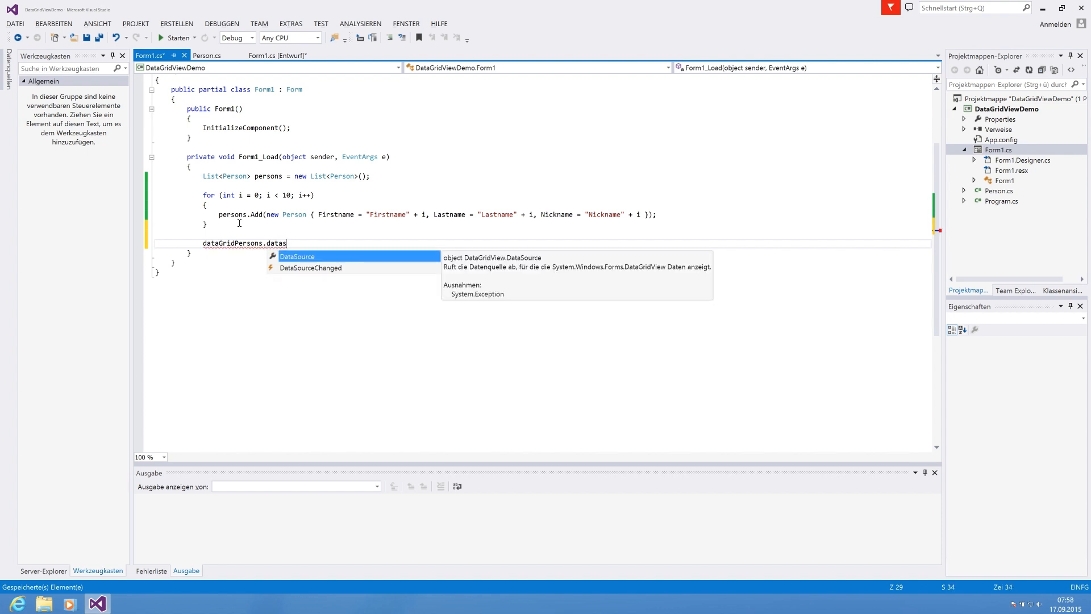
pyautogui.press('Tab')
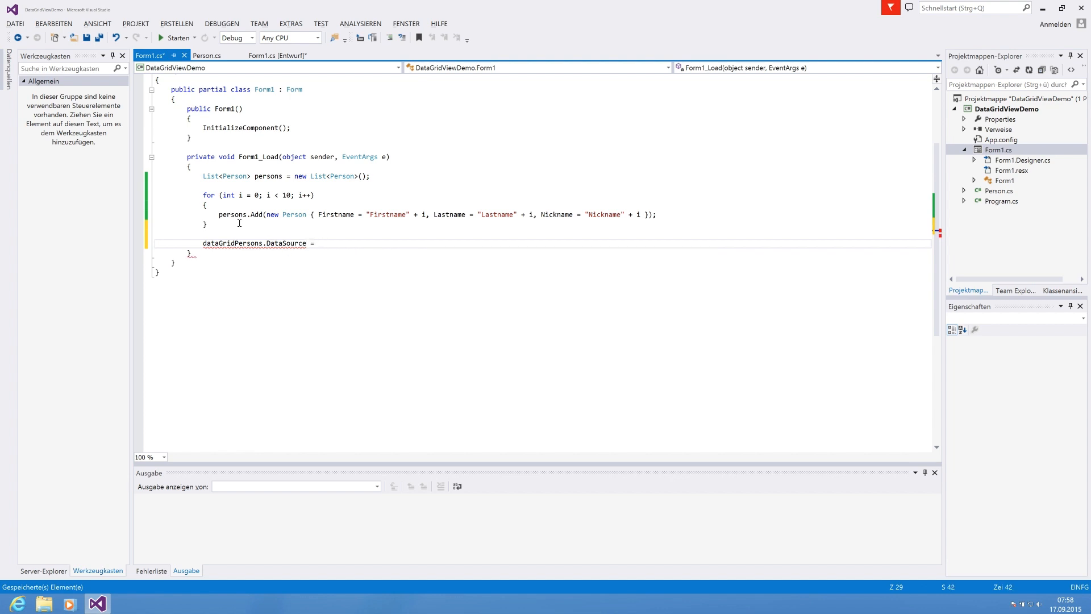
pyautogui.write('p')
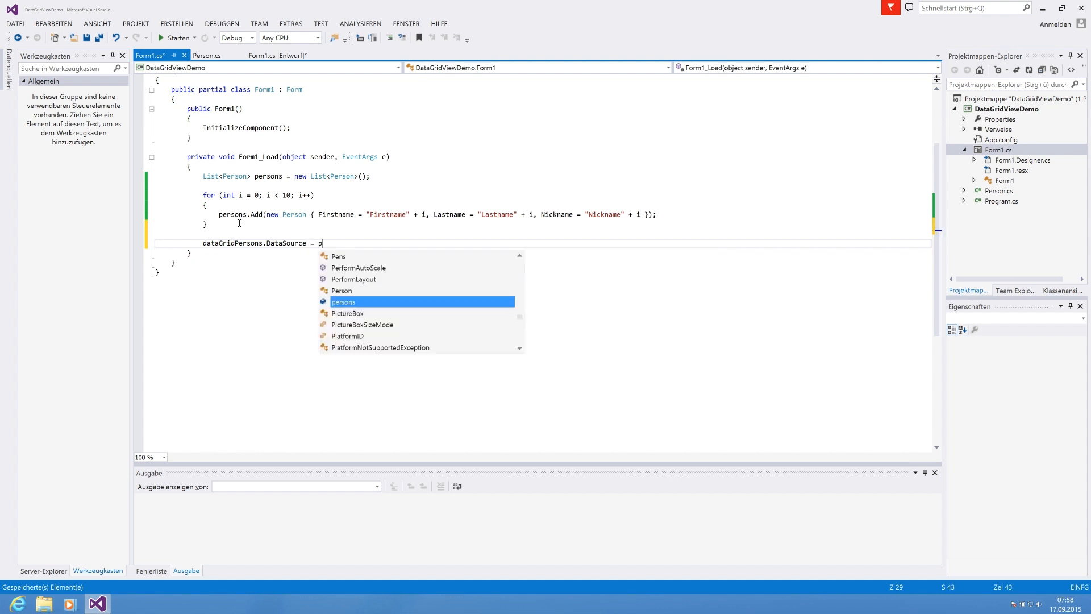
pyautogui.write('ers')
pyautogui.press('Tab')
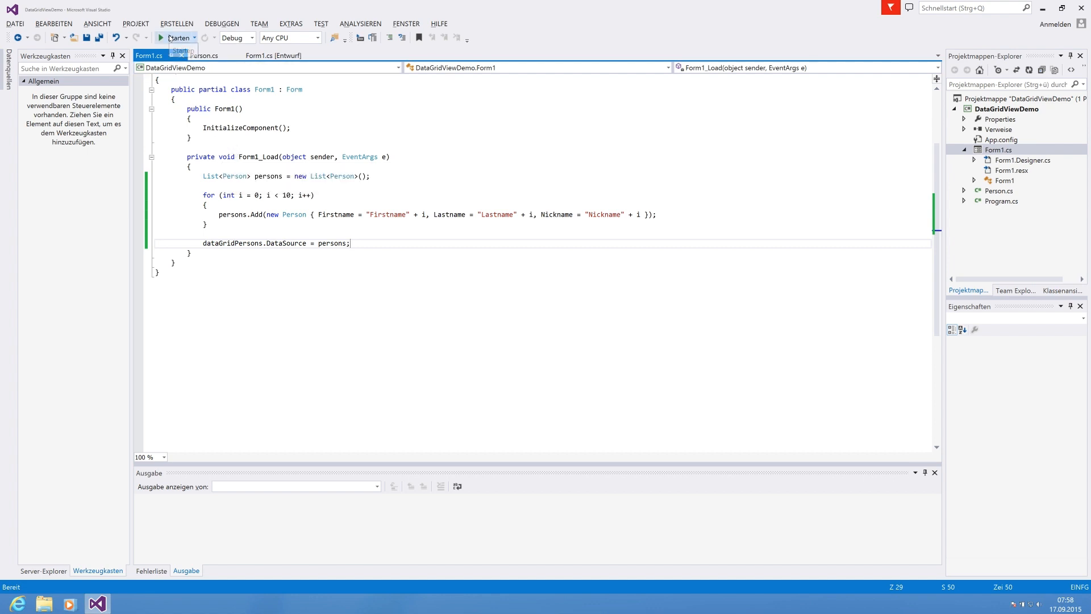
# Run the app, centre the Form1 window and try sorting by each column header
pyautogui.click(174, 38)
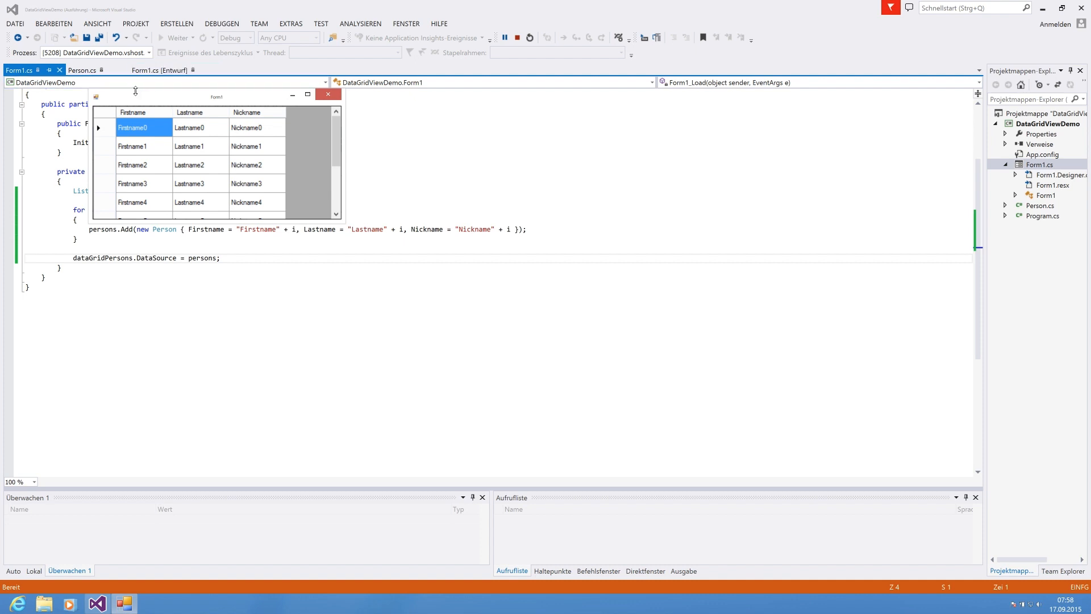
pyautogui.moveTo(194, 71)
pyautogui.mouseDown()
pyautogui.moveTo(433, 126)
pyautogui.moveTo(555, 120)
pyautogui.mouseUp()
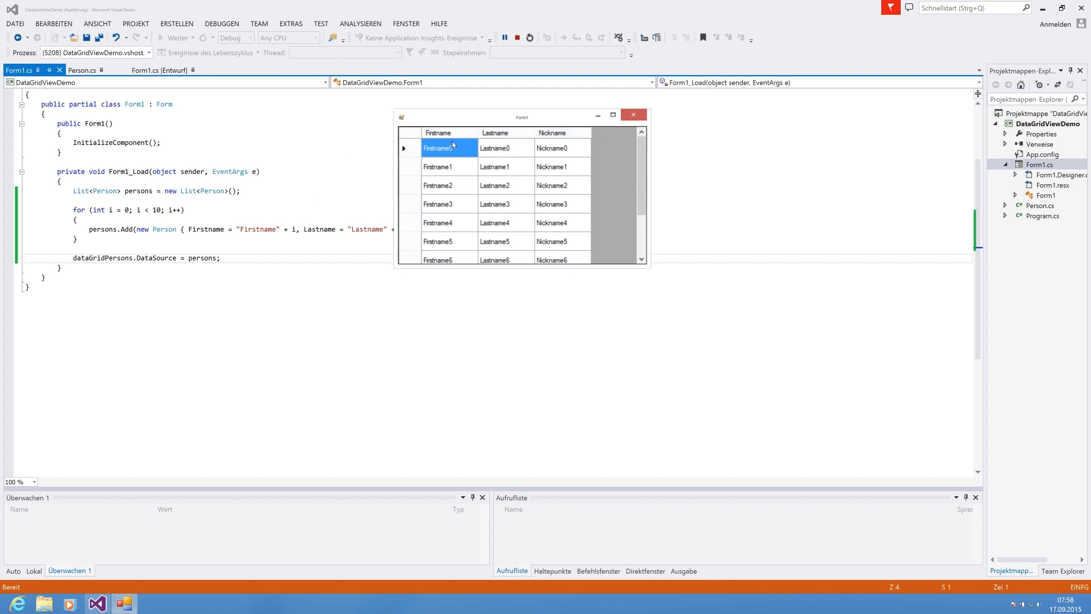
pyautogui.click(440, 133)
pyautogui.click(498, 133)
pyautogui.click(556, 133)
# Select the Firstname0 cell and begin editing it
pyautogui.click(439, 165)
pyautogui.click(470, 151)
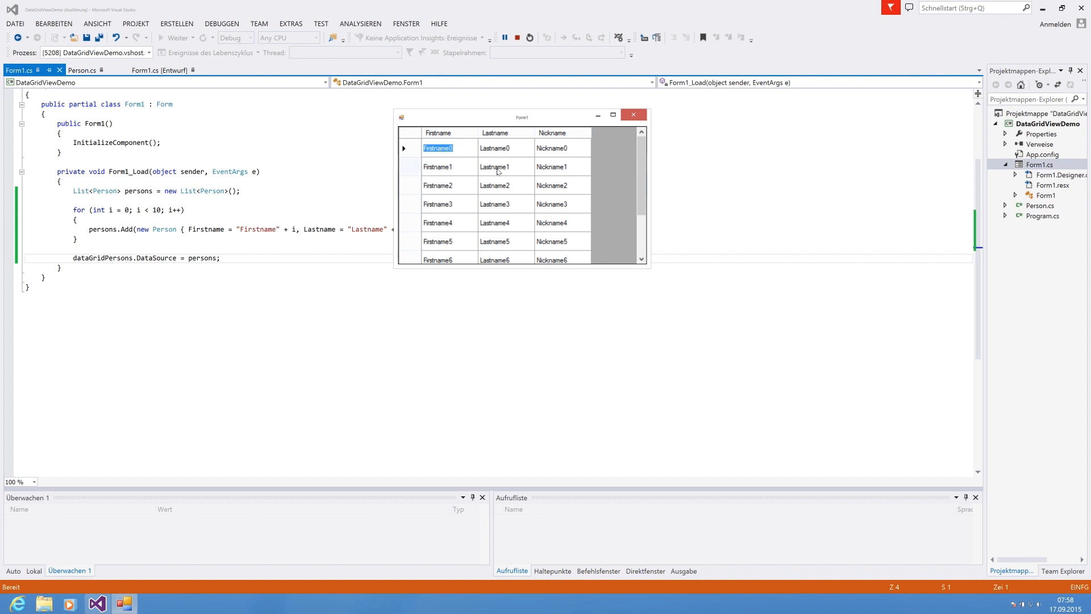
# Replace the first row's Firstname0 value with Arnold in the running form's grid
pyautogui.click(573, 168)
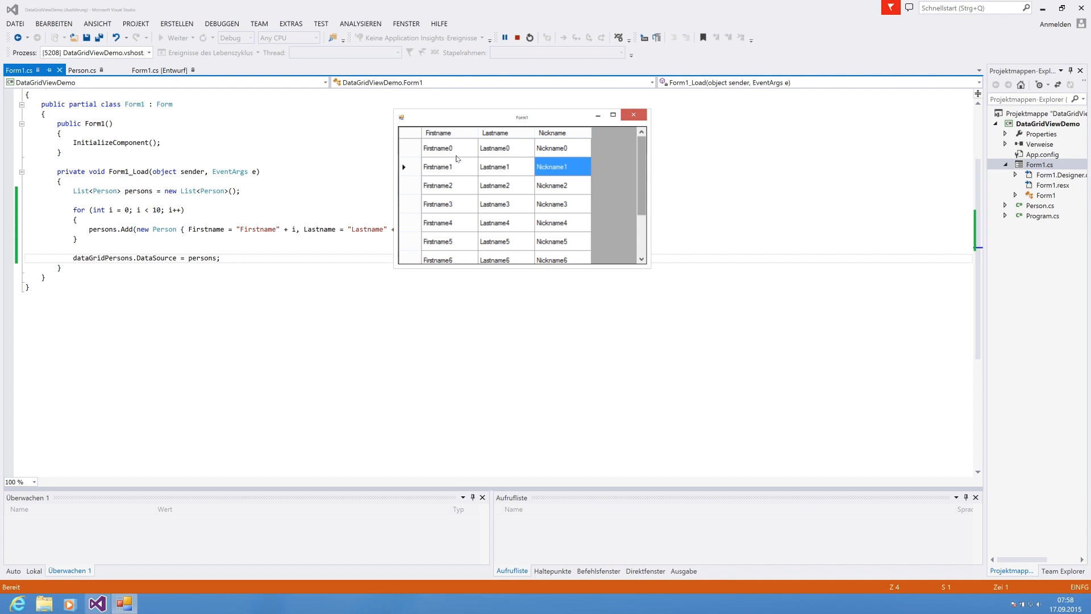
pyautogui.click(442, 150)
pyautogui.click(441, 150)
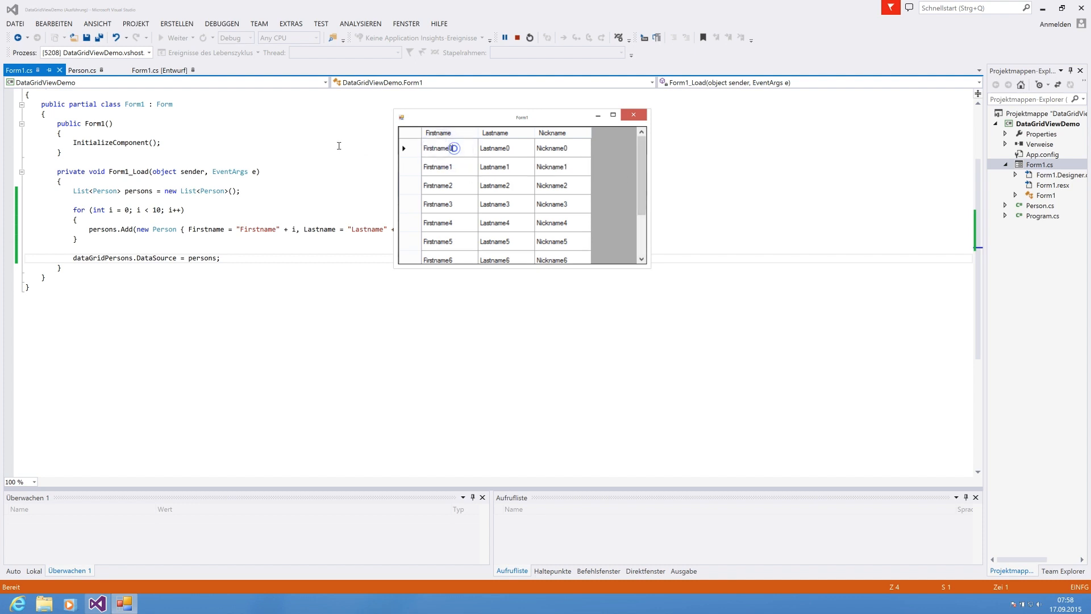
pyautogui.press('BackSpace')
pyautogui.press('BackSpace')
pyautogui.press('BackSpace')
pyautogui.press('BackSpace')
pyautogui.press('BackSpace')
pyautogui.press('BackSpace')
pyautogui.press('BackSpace')
pyautogui.write('Arn')
pyautogui.write('old')
pyautogui.press('Return')
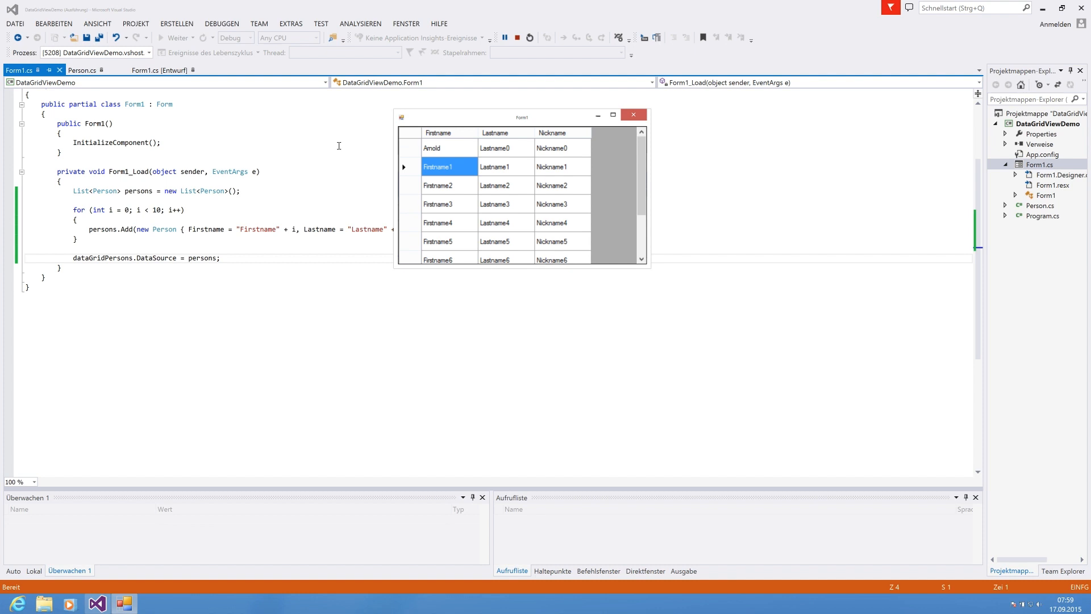
# Select the Arnold, Lastname0 and Lastname3 cells to confirm the edit committed
pyautogui.click(435, 148)
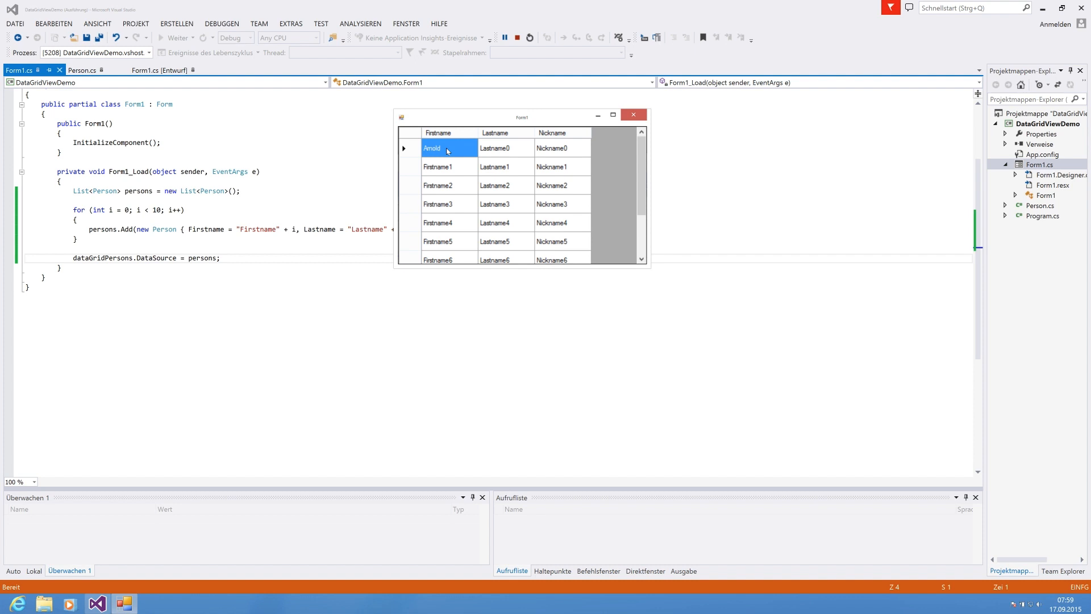
pyautogui.click(505, 154)
pyautogui.click(494, 202)
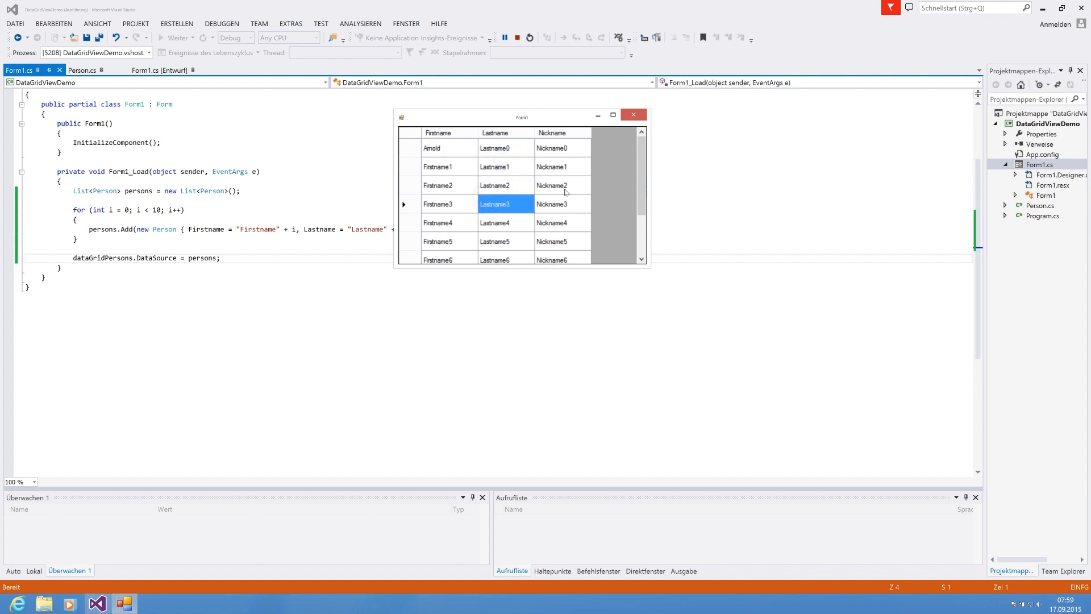